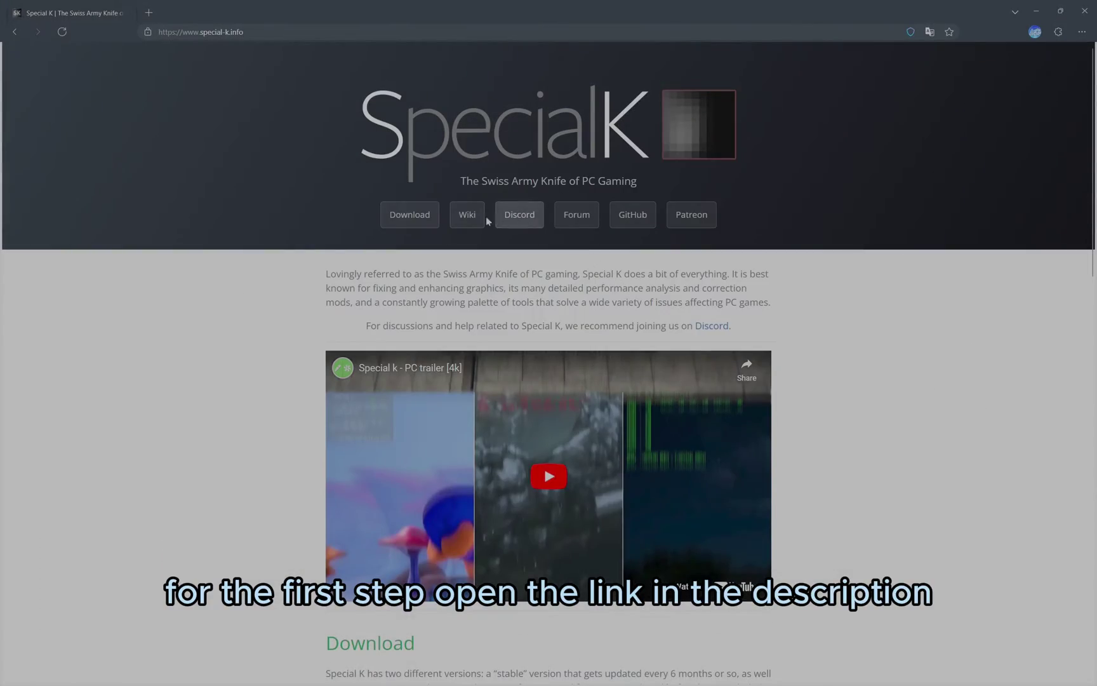
# Download the Special K installer and run SpecialK.exe past the SmartScreen warning
pyautogui.click(400, 217)
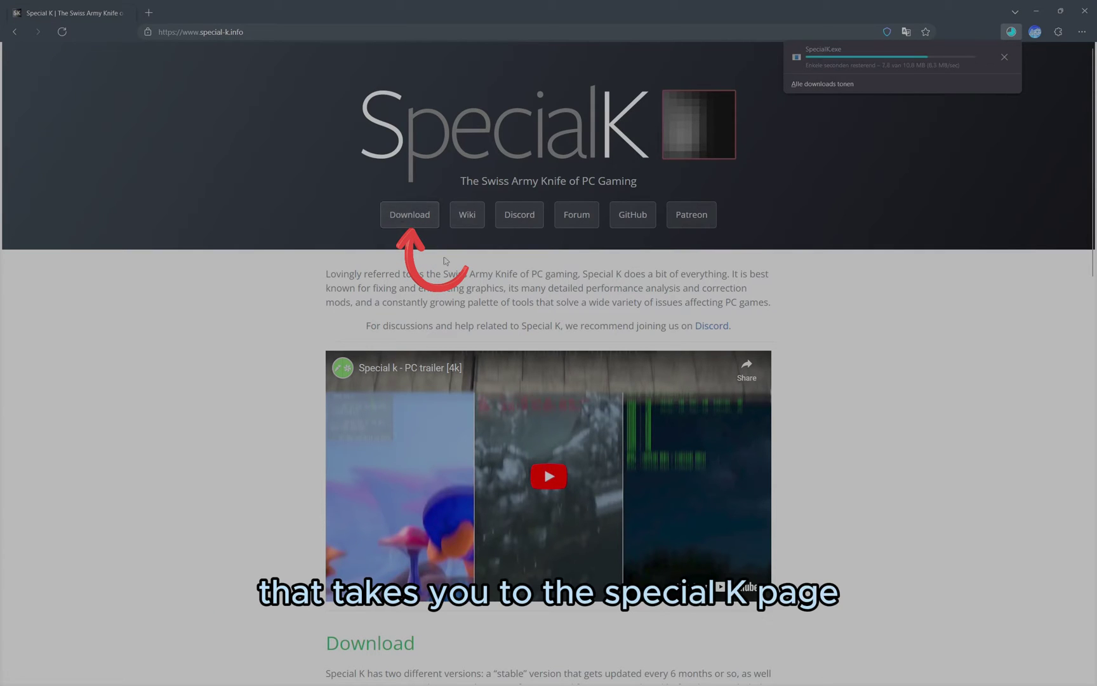
pyautogui.click(860, 50)
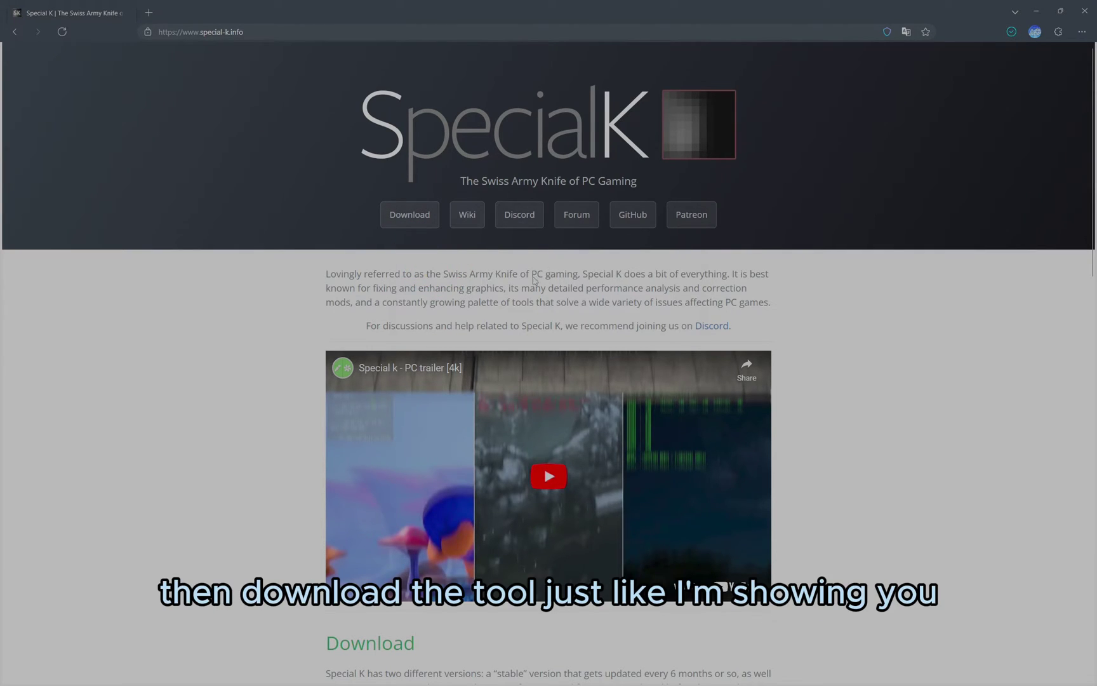
pyautogui.click(470, 272)
pyautogui.click(563, 444)
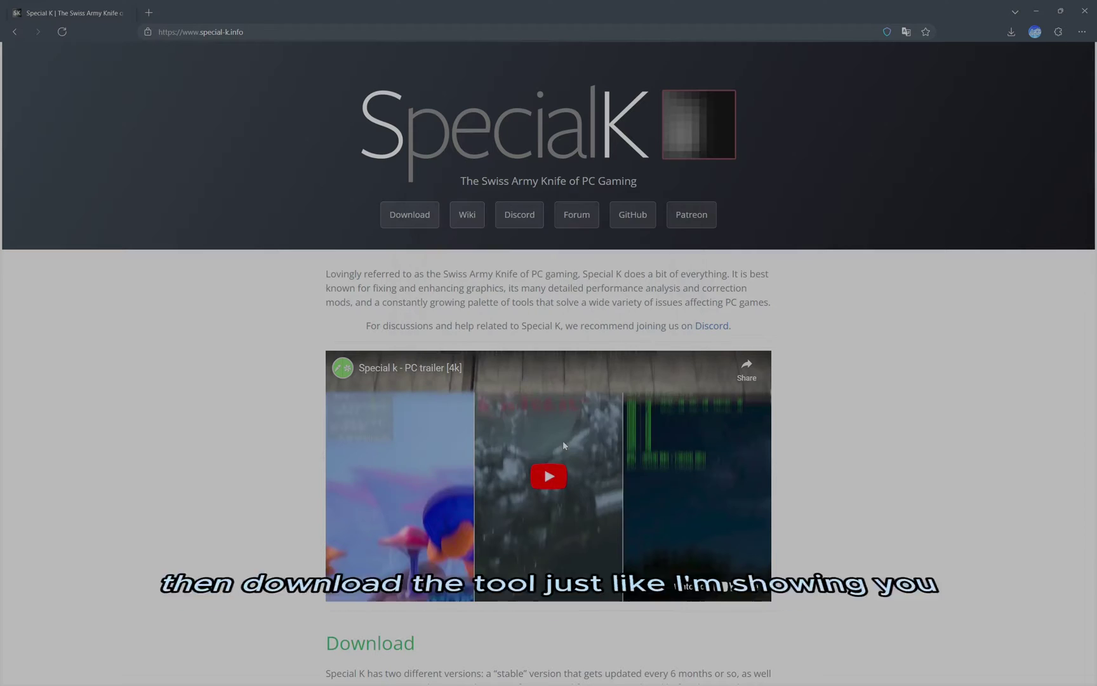
# Install Special K for all users into C:\Program Files\Special K, accepting the licence and default options
pyautogui.click(514, 354)
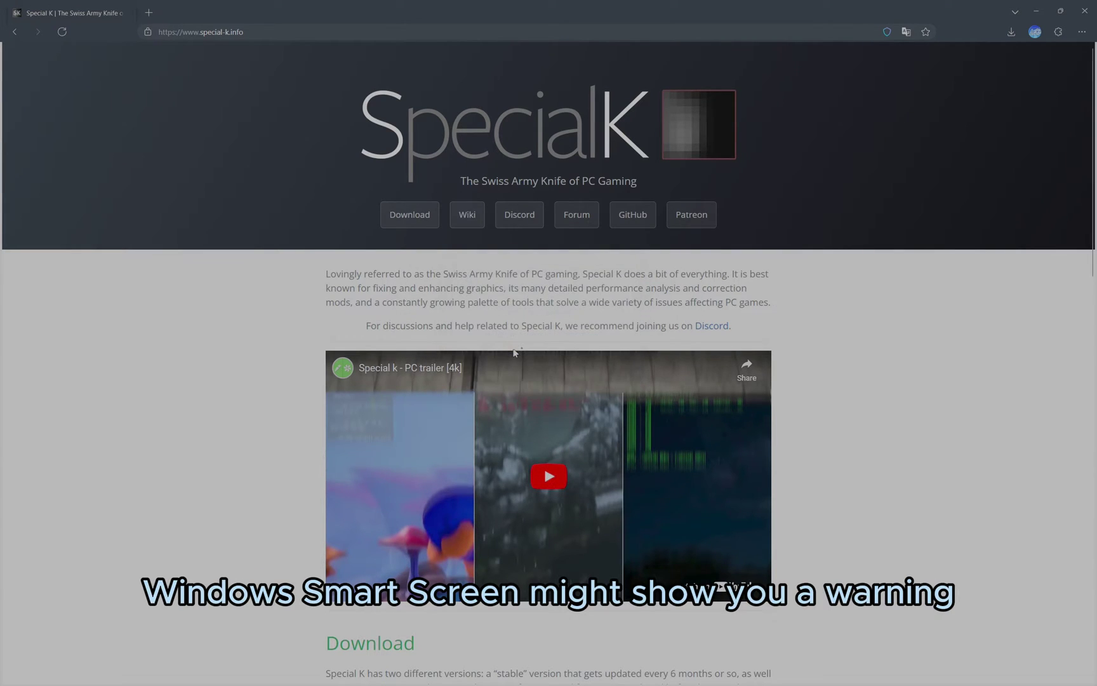
pyautogui.click(637, 449)
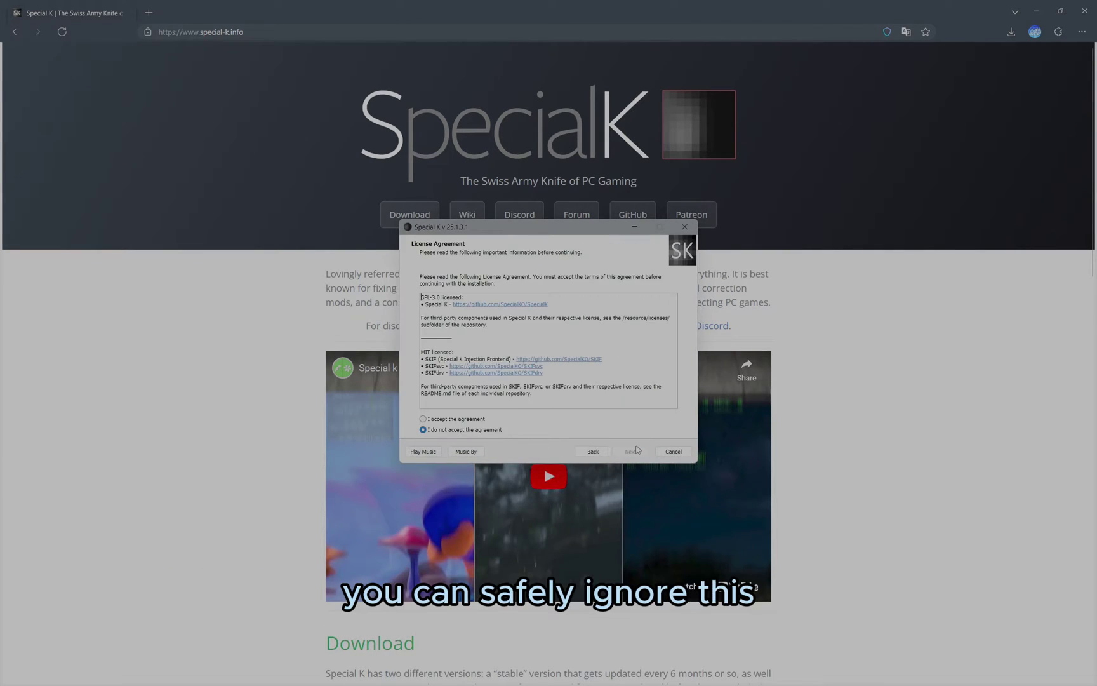
pyautogui.click(642, 452)
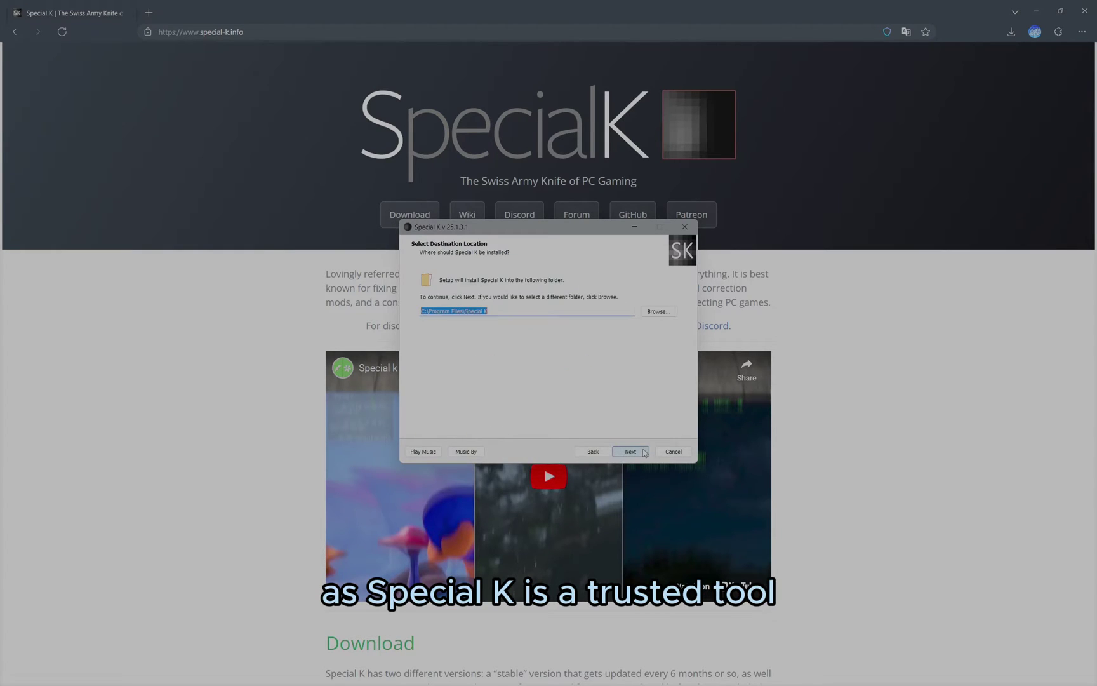
pyautogui.click(642, 451)
pyautogui.click(587, 403)
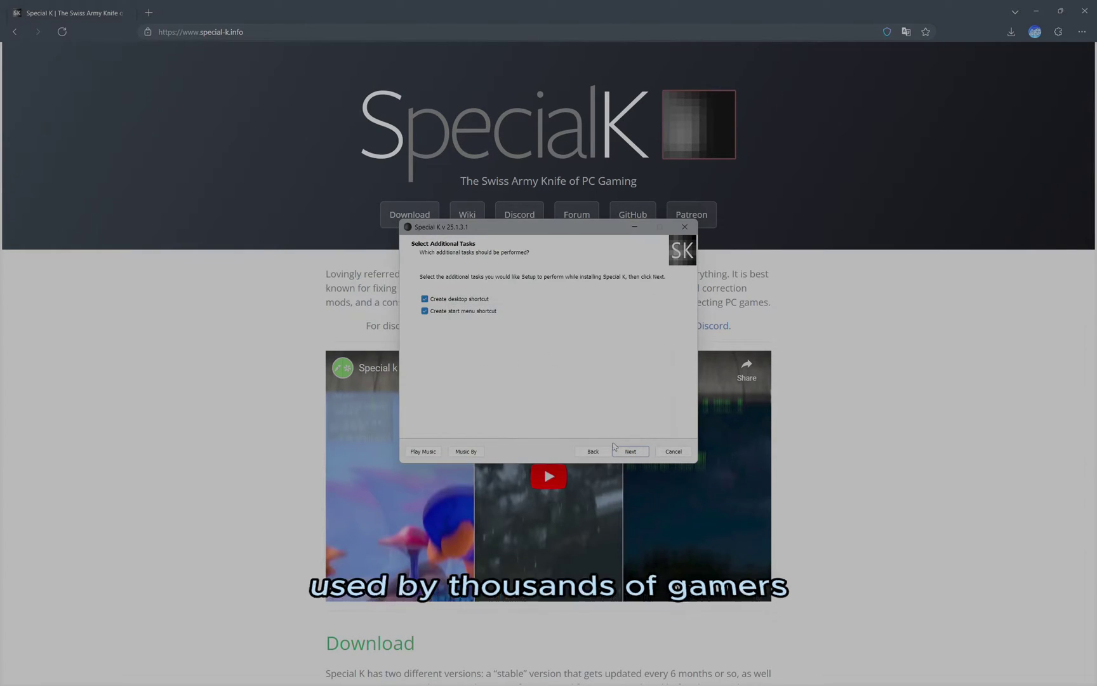
pyautogui.click(626, 452)
pyautogui.click(623, 451)
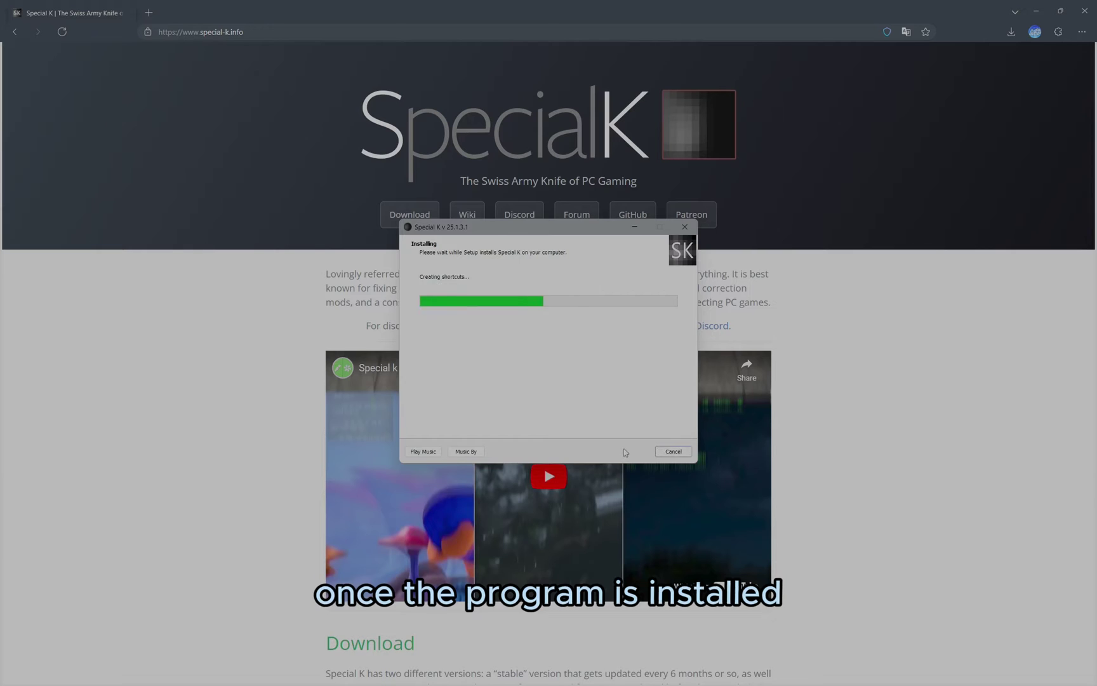
pyautogui.click(623, 451)
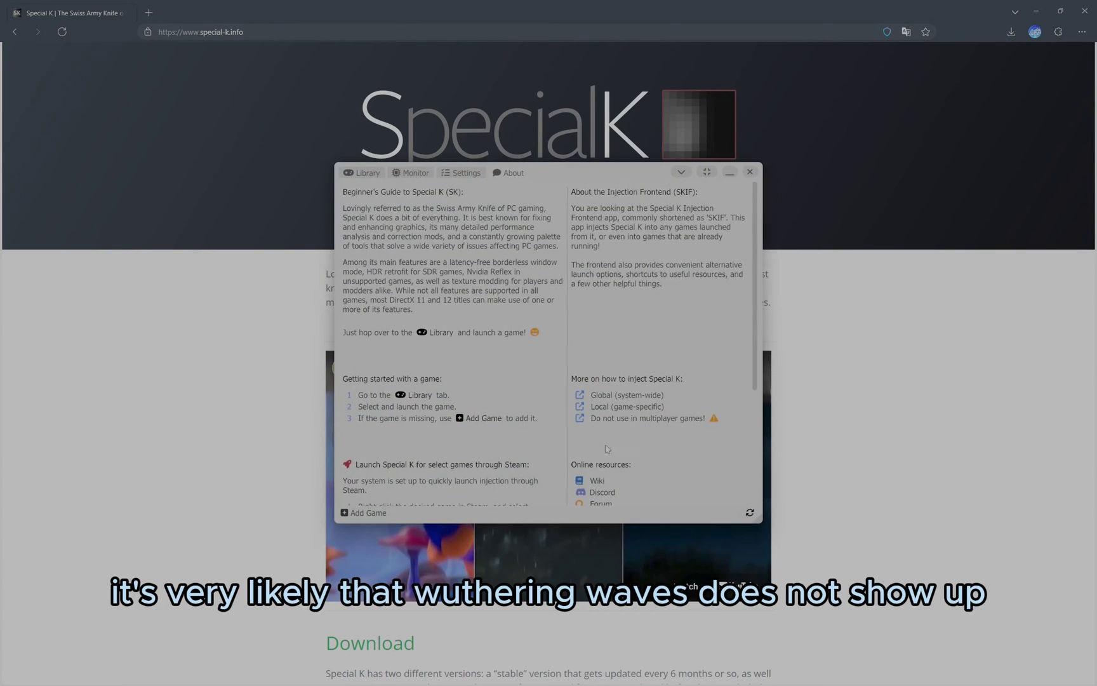
# Open the Add Game dialog from the Games list in the Special K Library
pyautogui.click(382, 172)
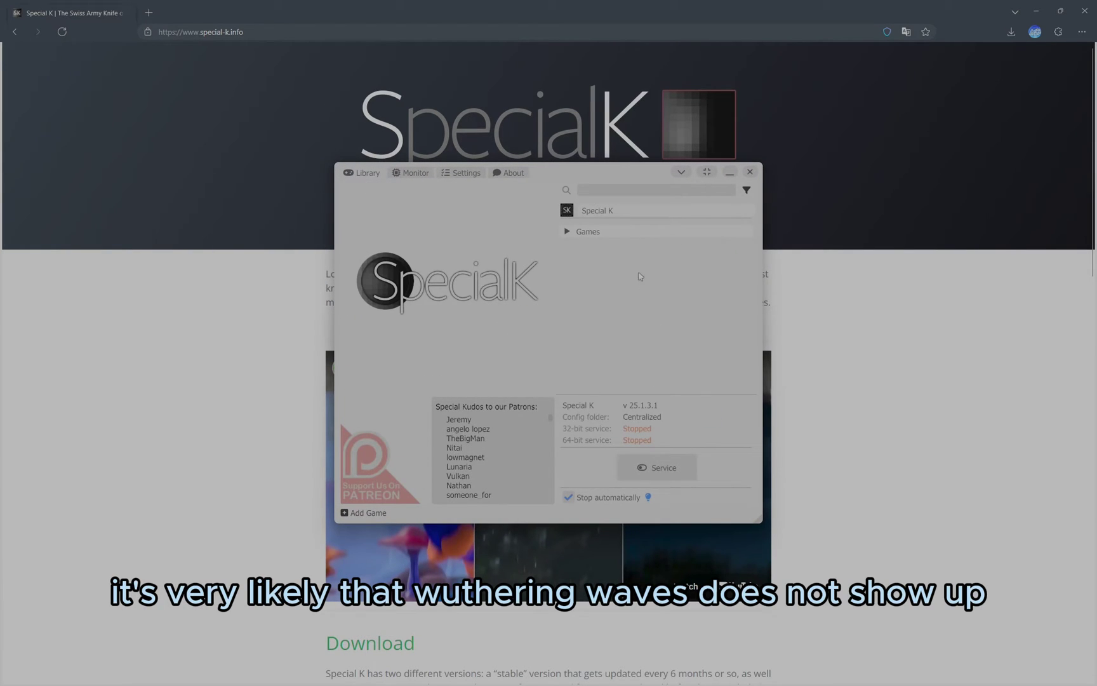
pyautogui.click(588, 232)
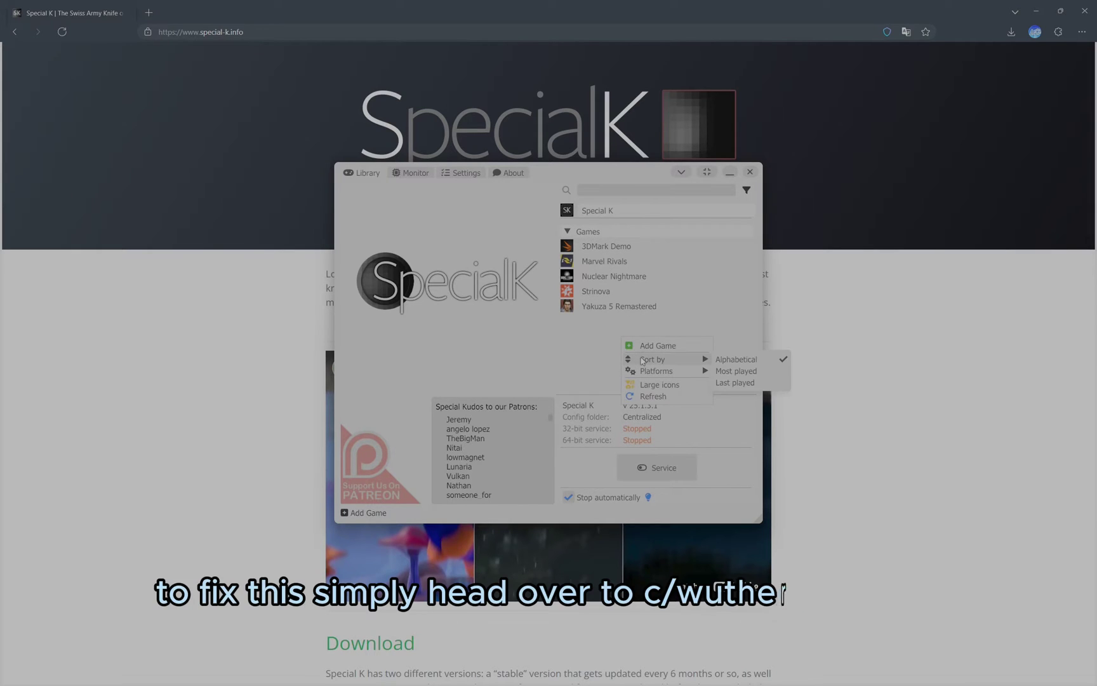
pyautogui.click(646, 345)
# Select C:\Wuthering Waves\Wuthering Waves Game\Client\Binaries\Win64\Client-Win64-Shipping.exe and enter launch option -SkipSplash
pyautogui.click(444, 318)
pyautogui.click(64, 244)
pyautogui.doubleClick(129, 246)
pyautogui.doubleClick(134, 213)
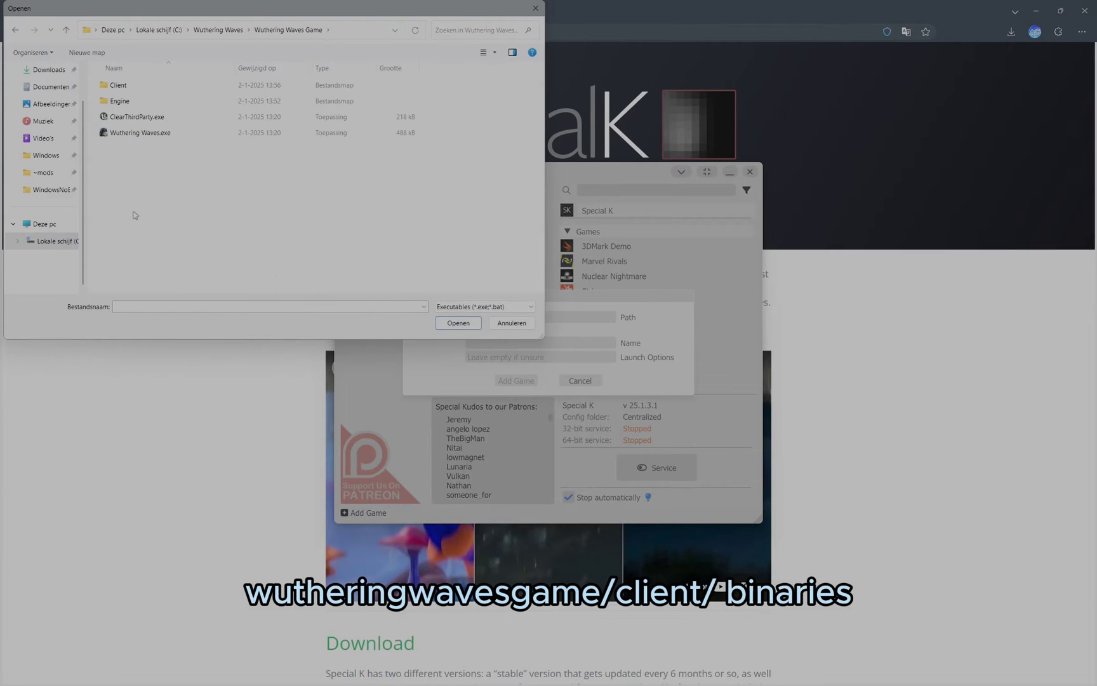
pyautogui.doubleClick(135, 86)
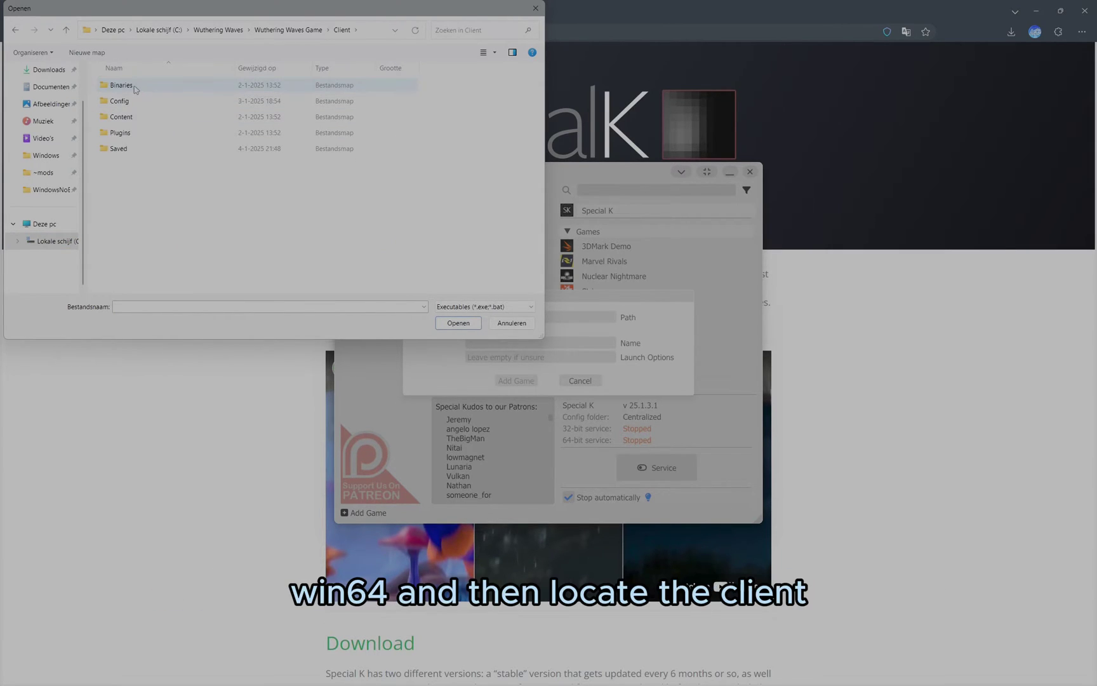
pyautogui.doubleClick(135, 86)
pyautogui.doubleClick(134, 86)
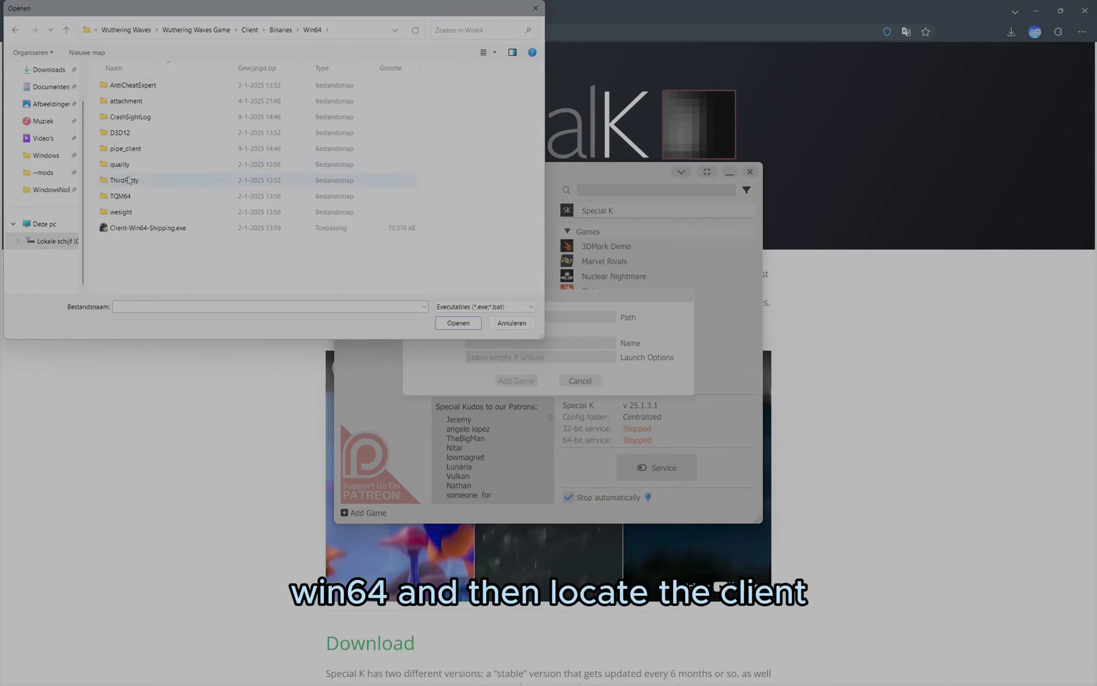
pyautogui.doubleClick(125, 229)
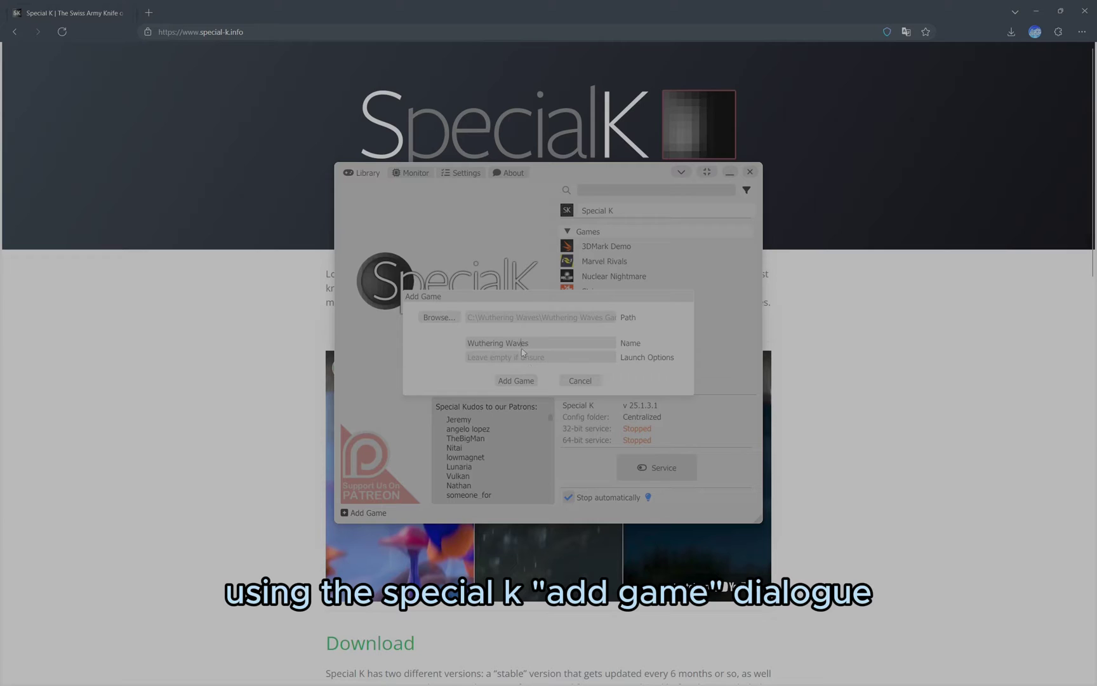
pyautogui.click(522, 353)
pyautogui.write('-SkipS')
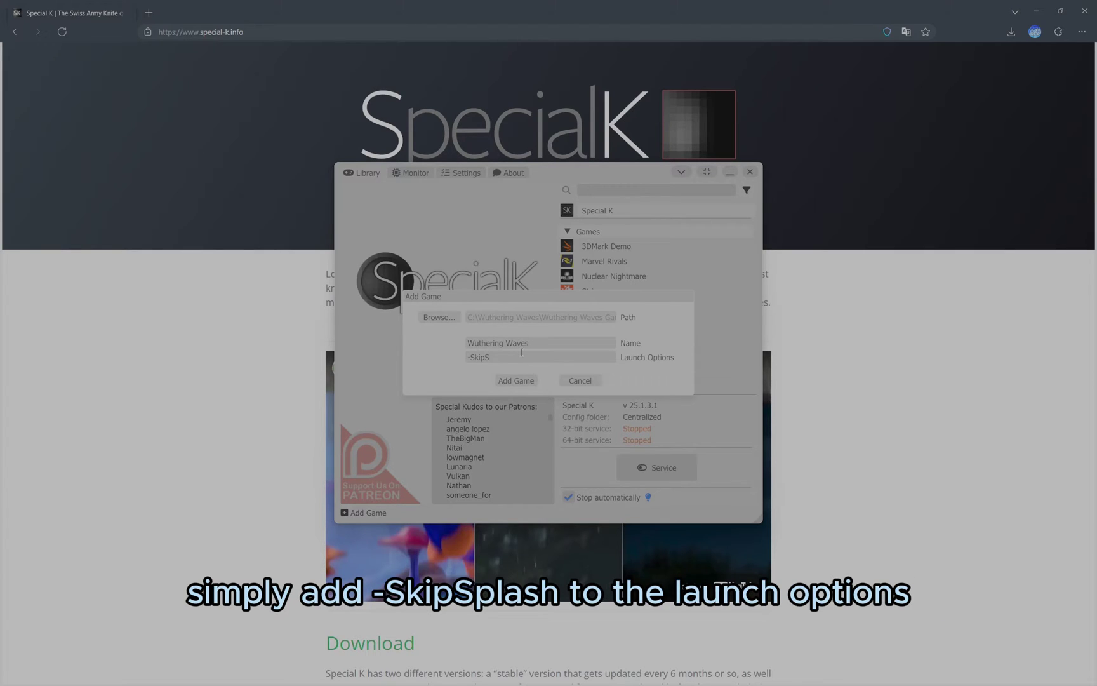
pyautogui.write('plash')
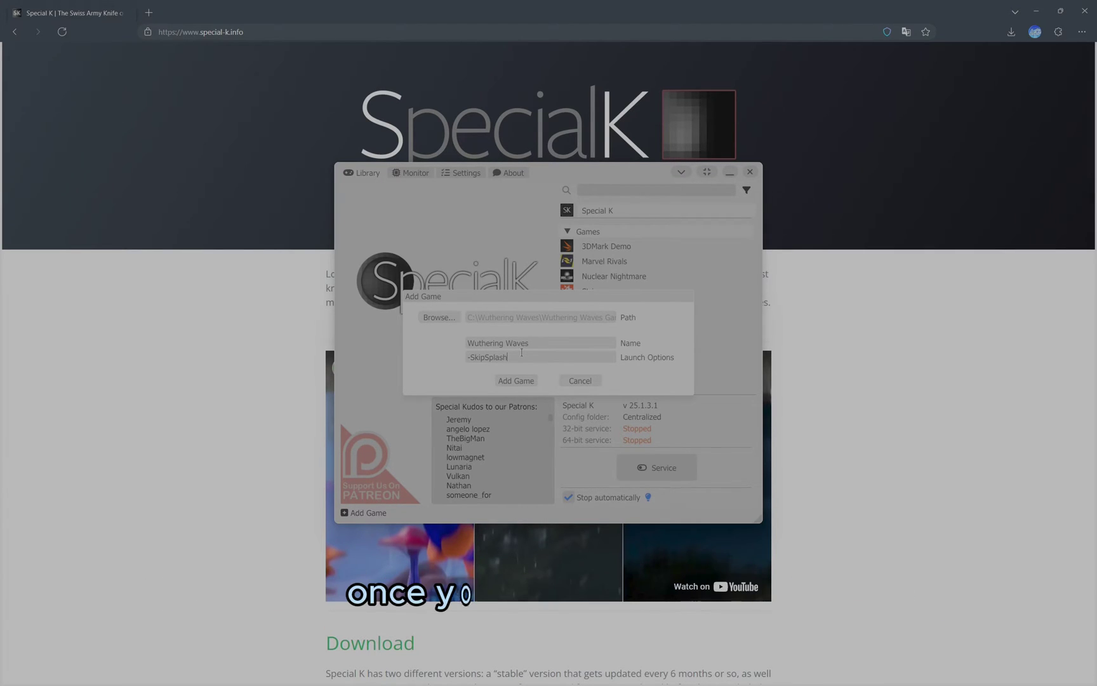
# Add Wuthering Waves to the library, enable Elevated service in its properties, and briefly open SpecialK.ini
pyautogui.click(508, 384)
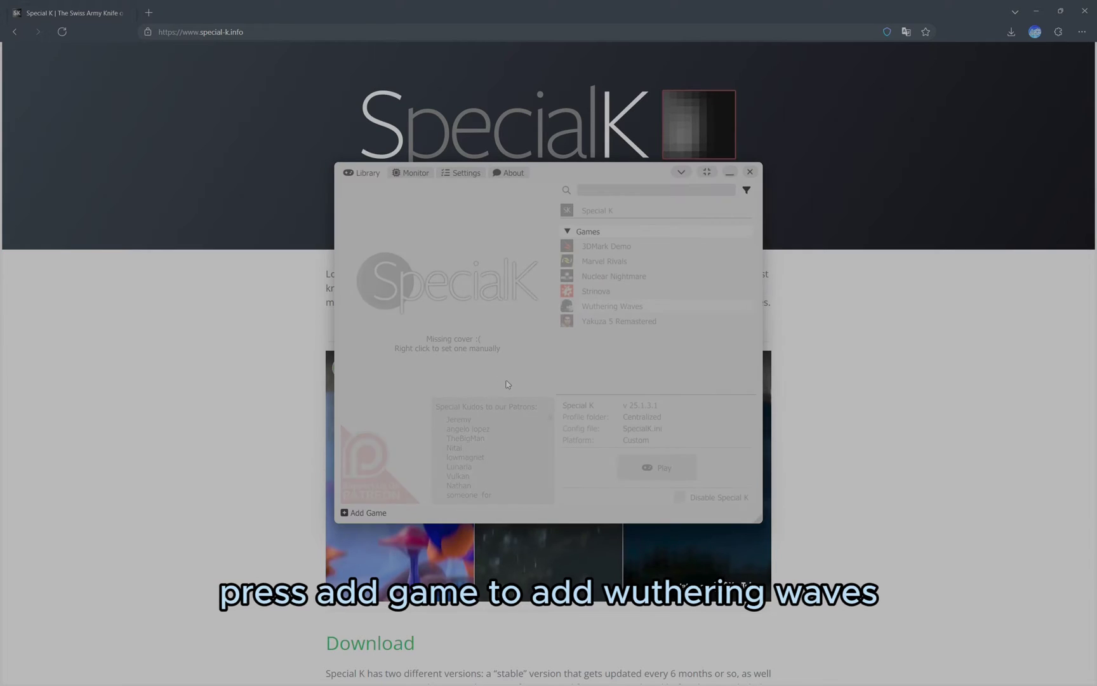
pyautogui.rightClick(607, 309)
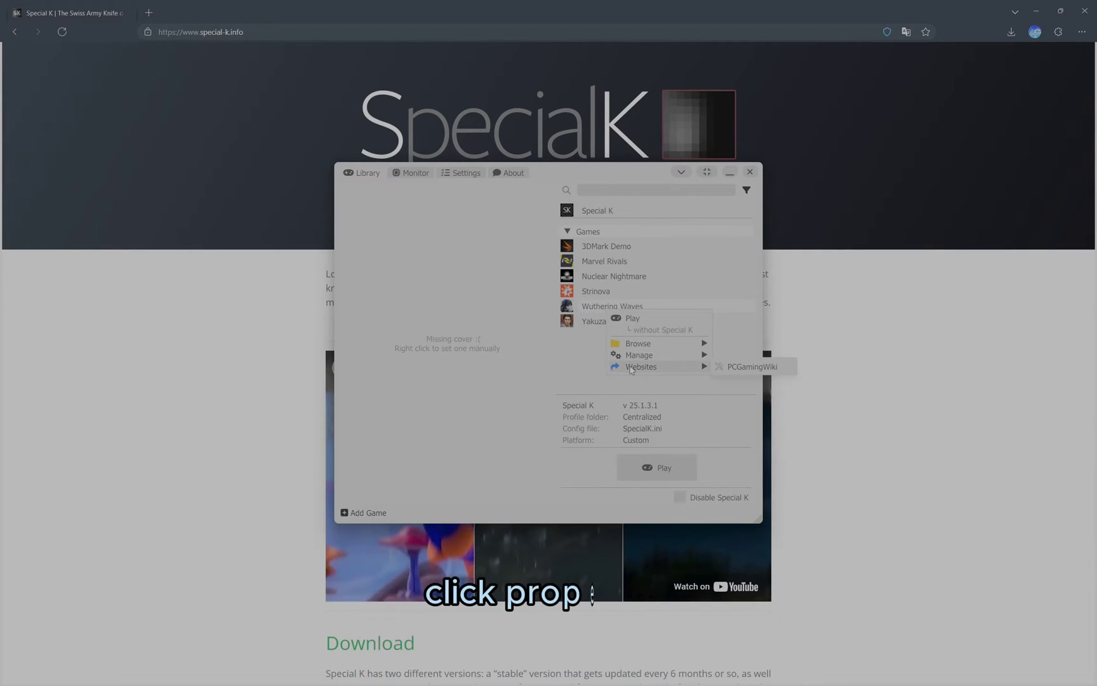
pyautogui.moveTo(636, 356)
pyautogui.click(745, 356)
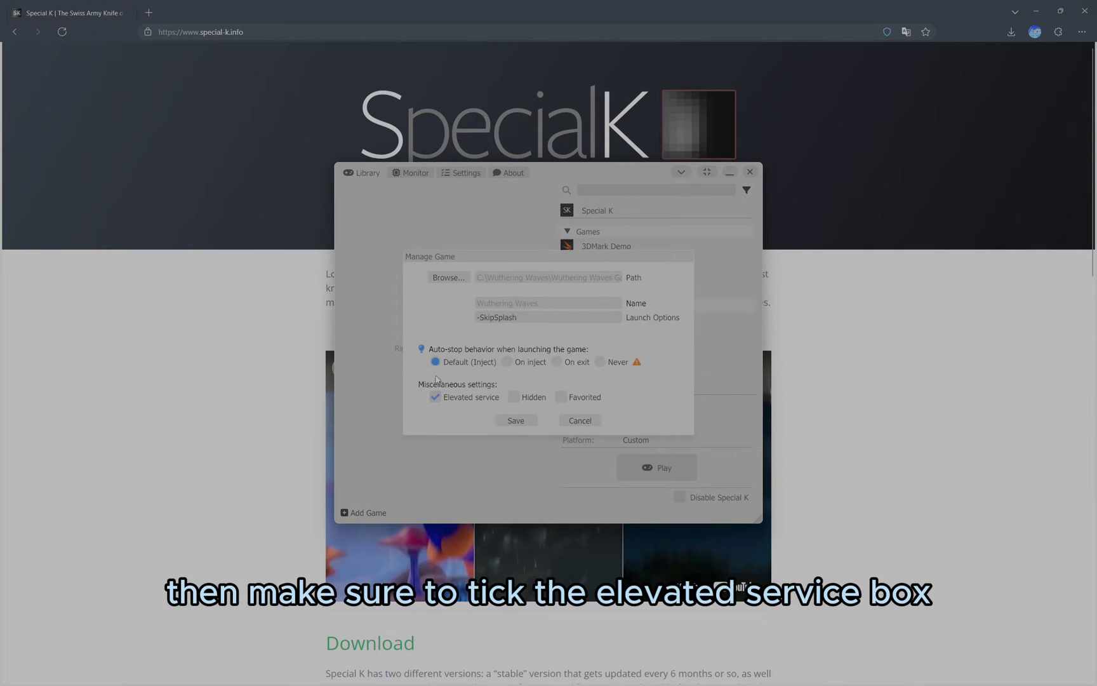
pyautogui.click(513, 421)
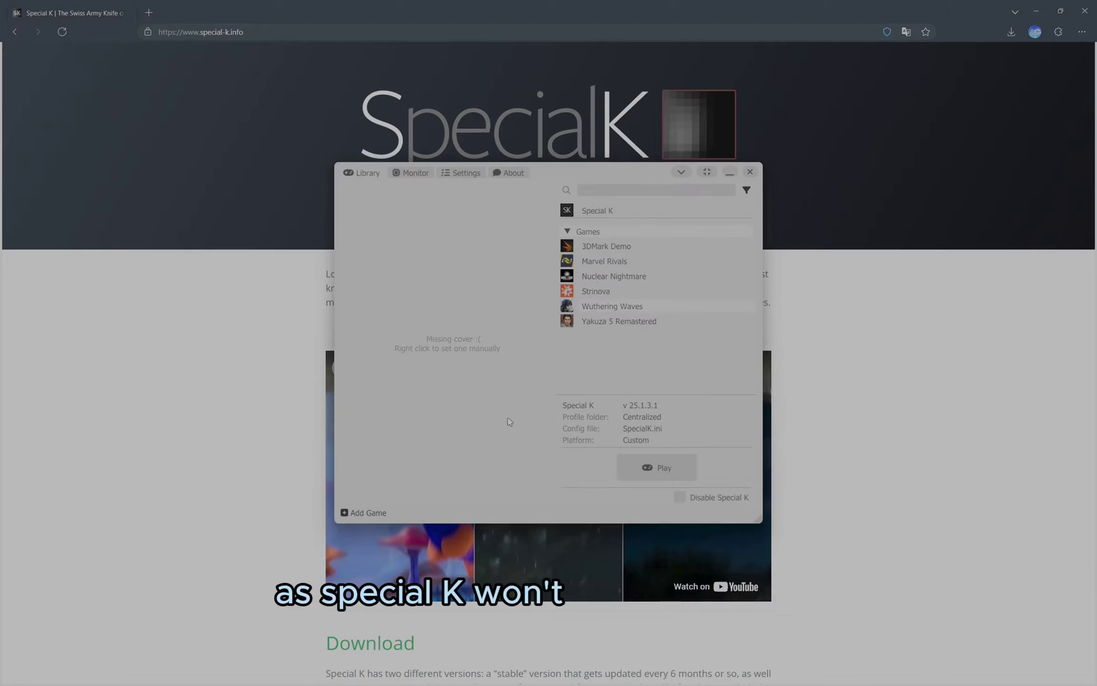
pyautogui.click(643, 429)
pyautogui.click(838, 61)
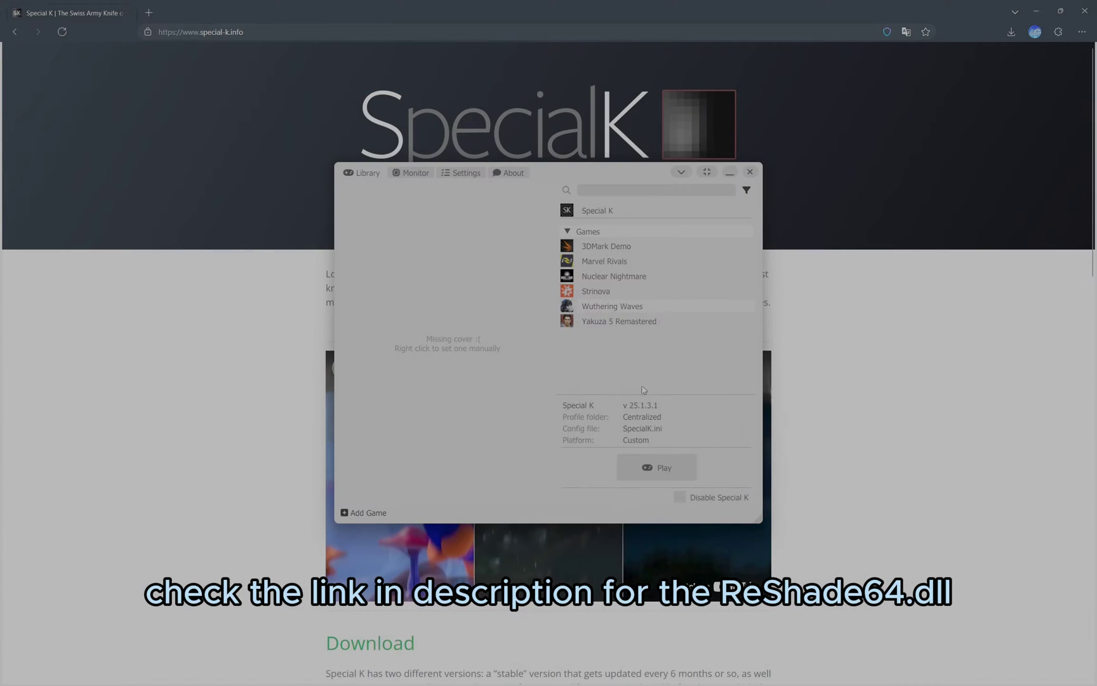
# Open the Special K install folder in a maximized File Explorer window
pyautogui.click(637, 418)
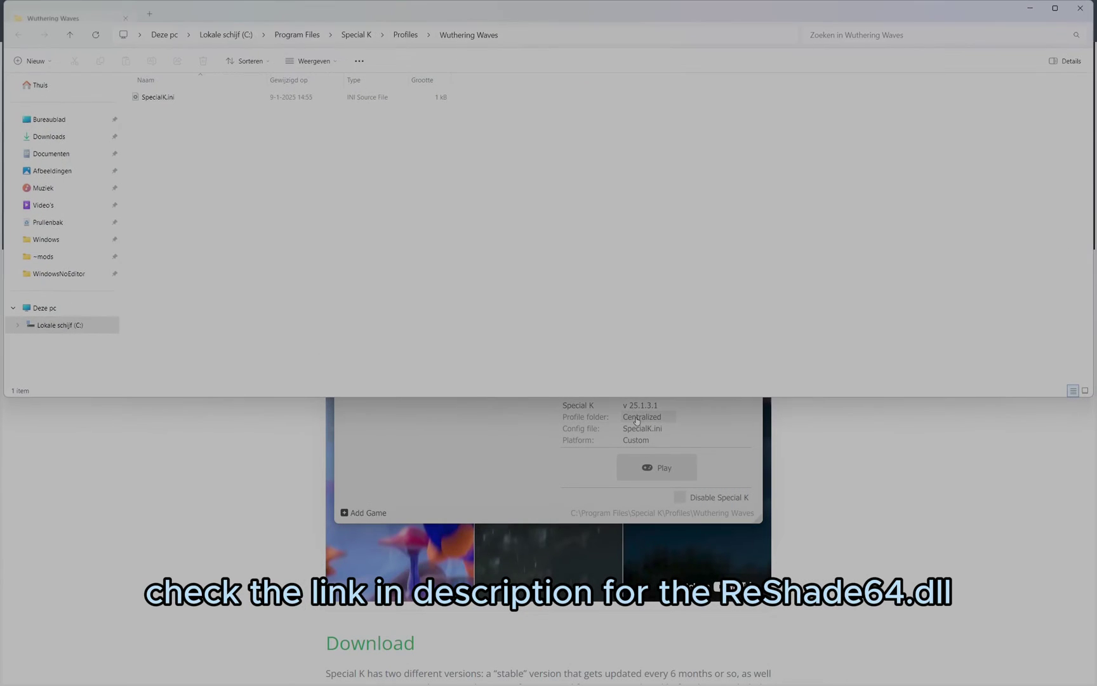
pyautogui.click(1056, 10)
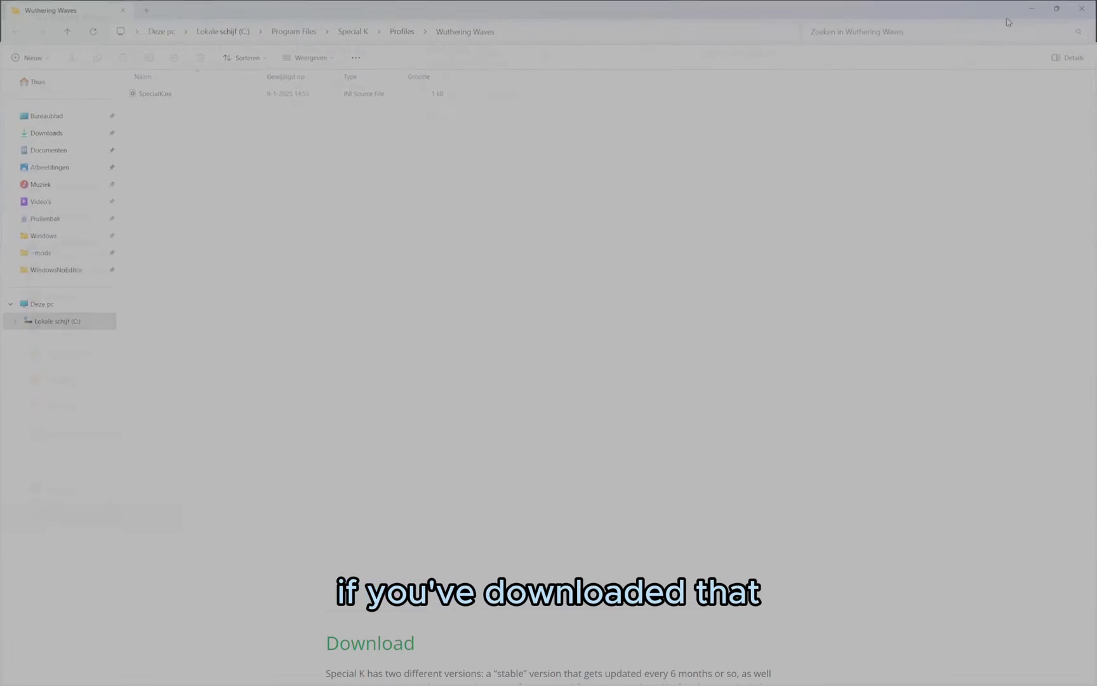
pyautogui.click(310, 34)
pyautogui.doubleClick(188, 526)
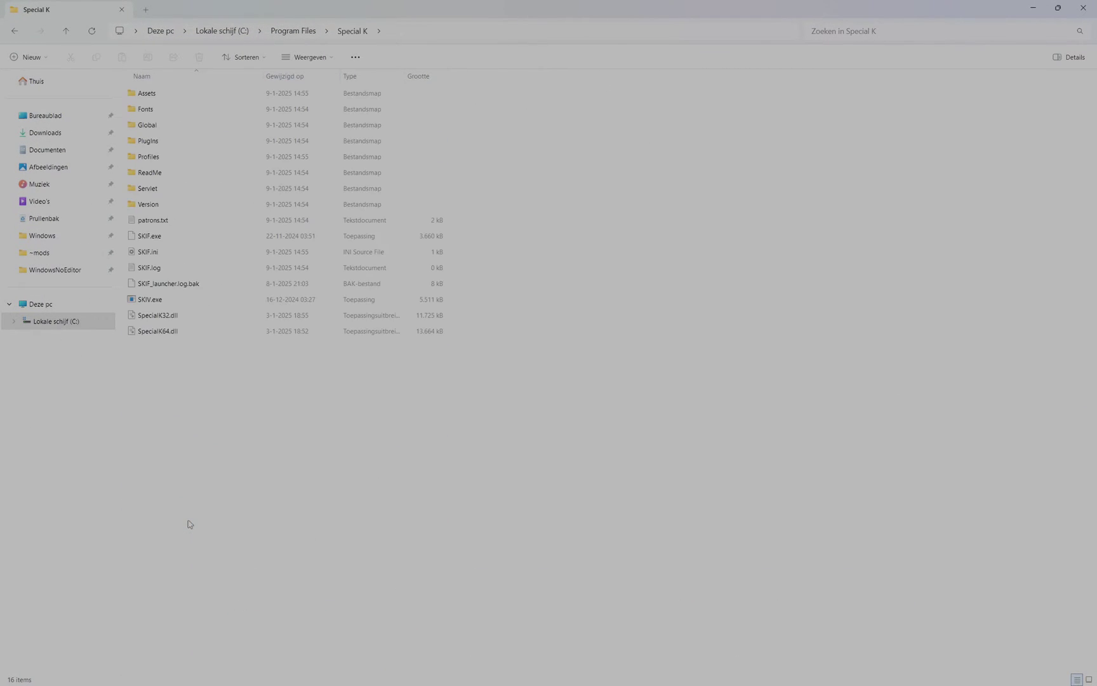
# Copy ReShade64.dll from Downloads into PlugIns\ThirdParty\ReShade, then go back to ThirdParty
pyautogui.click(142, 9)
pyautogui.click(55, 132)
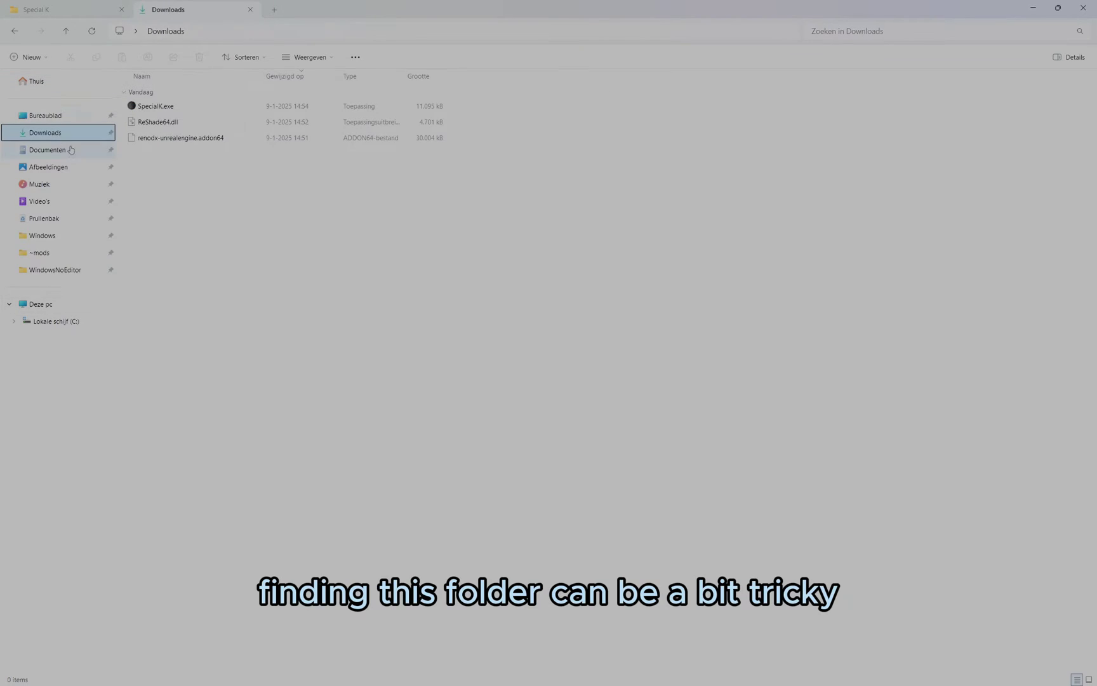
pyautogui.click(169, 124)
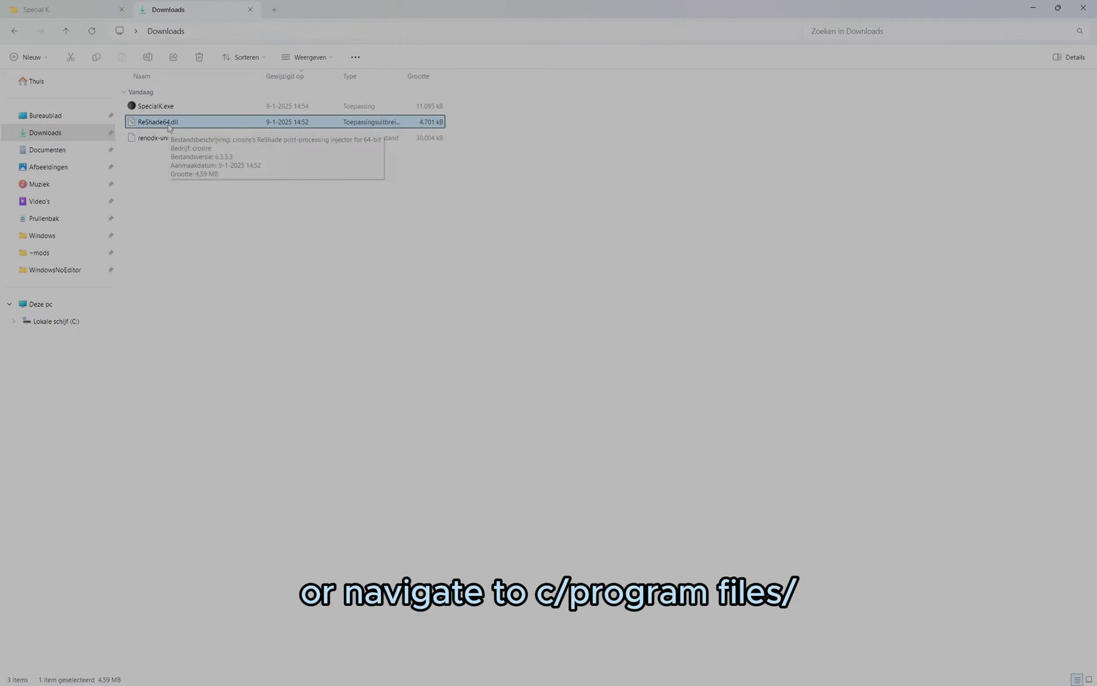
pyautogui.hotkey('ctrl', 'Tab')
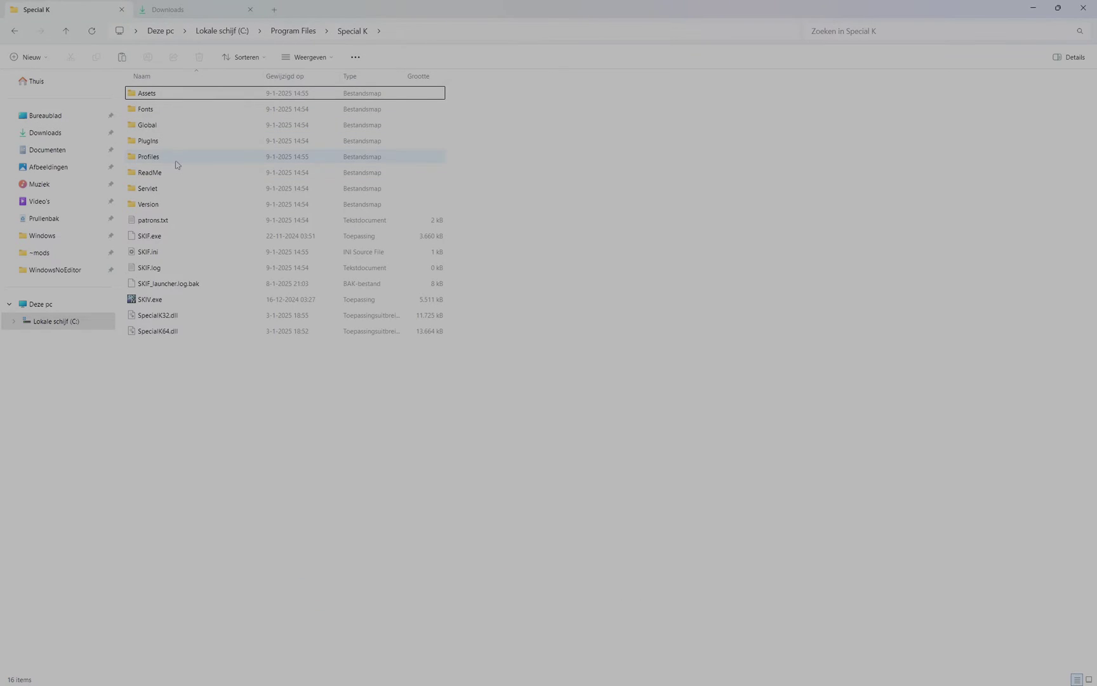
pyautogui.doubleClick(169, 141)
pyautogui.doubleClick(169, 94)
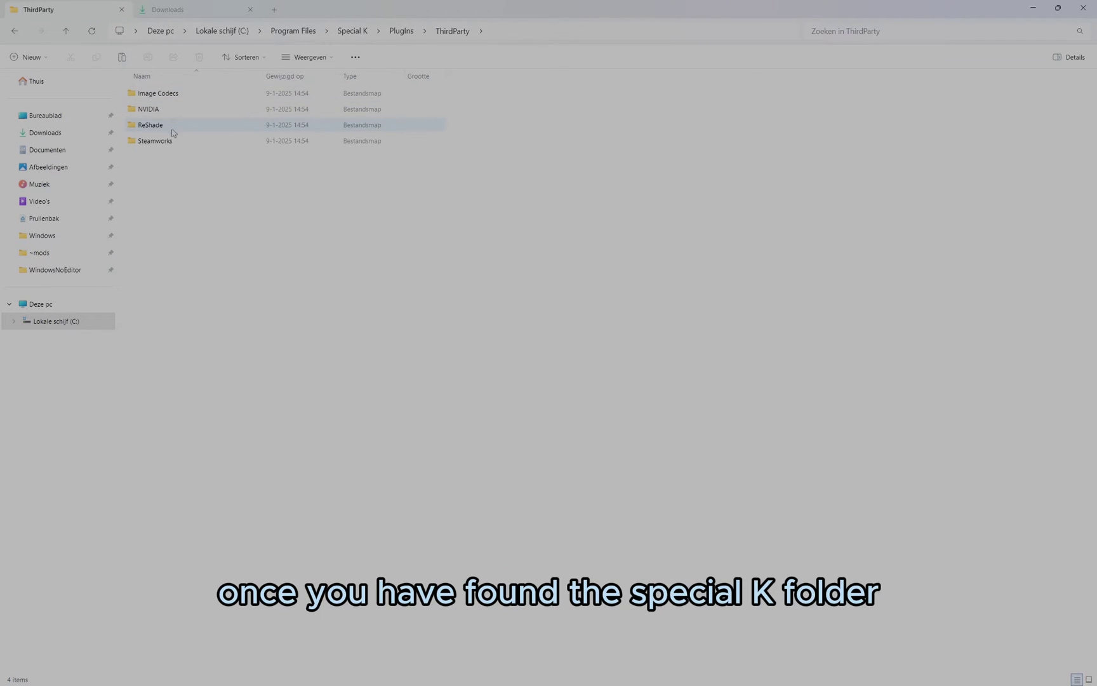
pyautogui.doubleClick(175, 125)
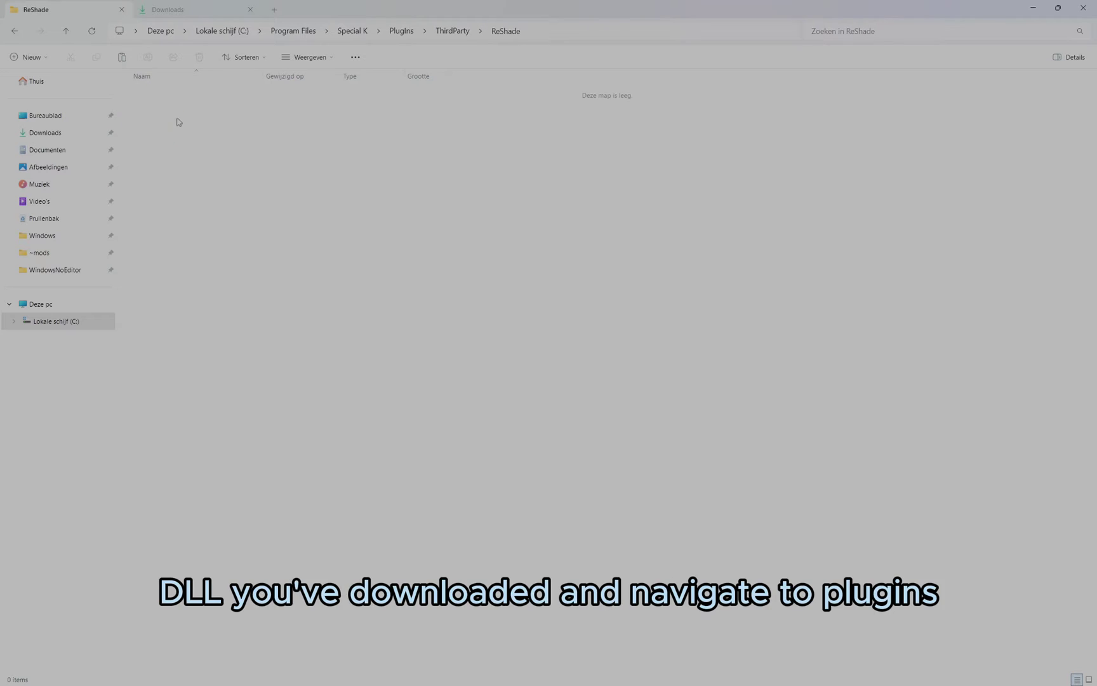
pyautogui.hotkey('ctrl', 'v')
pyautogui.click(200, 171)
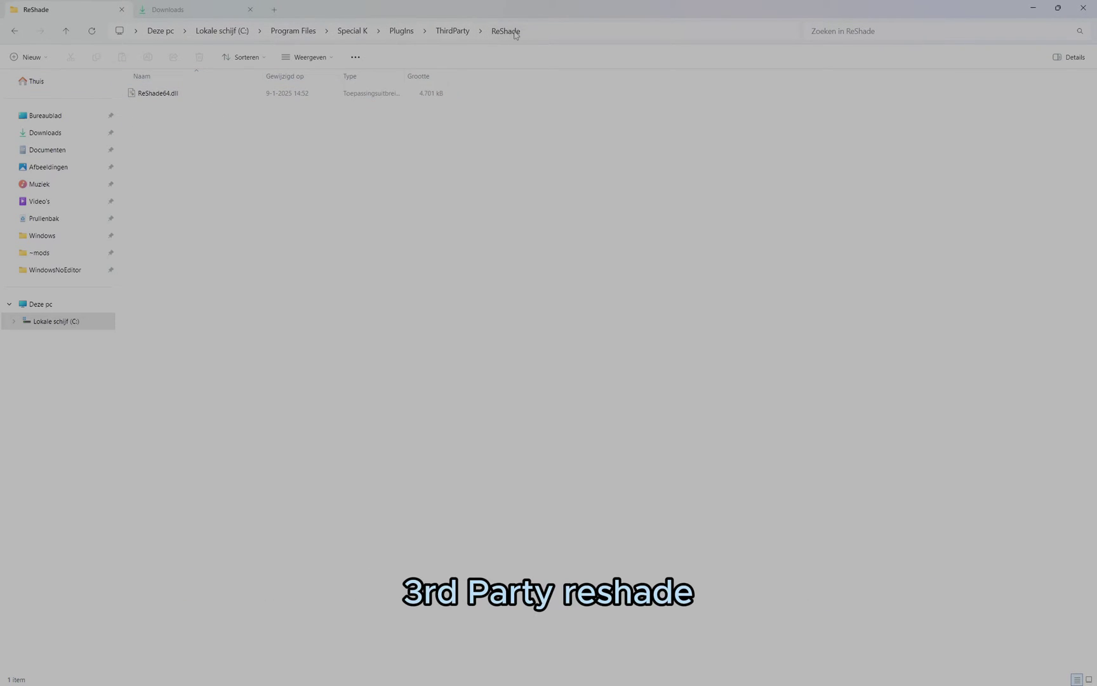
pyautogui.hotkey('alt', 'Left')
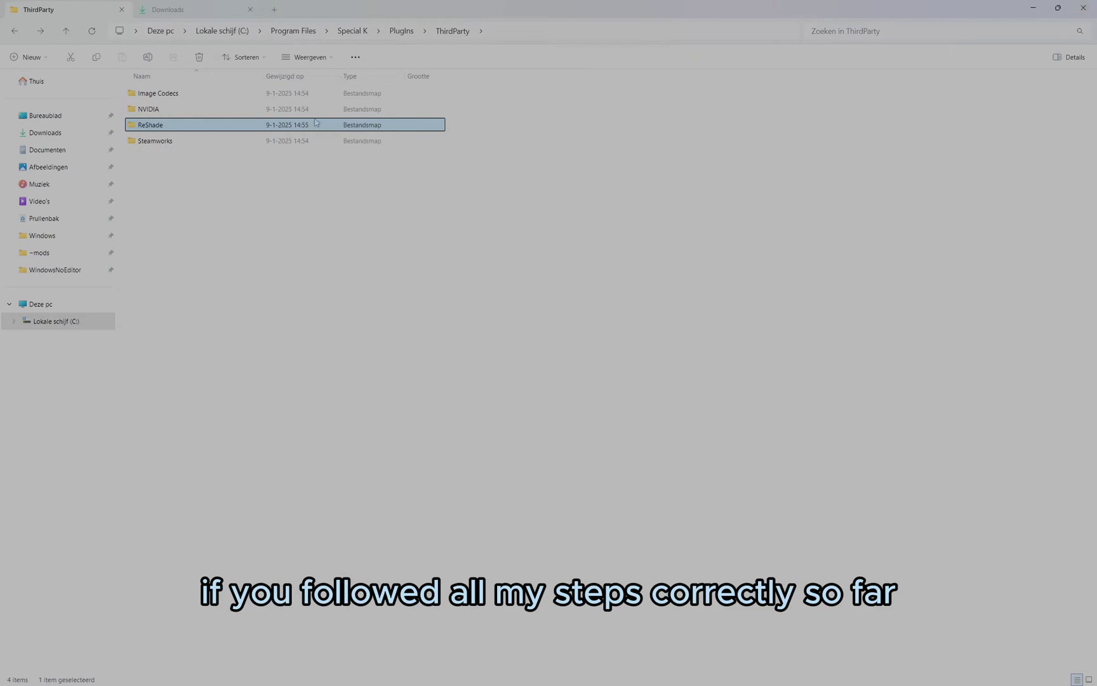
# Close the Explorer window and launch Wuthering Waves from the Special K launcher
pyautogui.click(1084, 7)
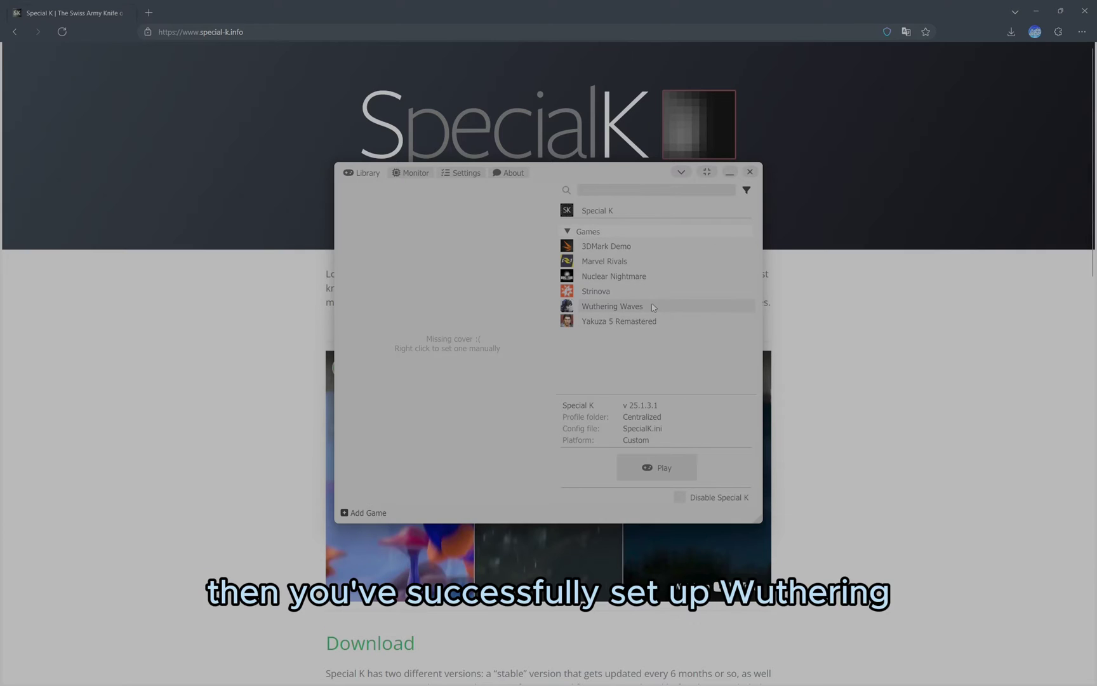
pyautogui.click(653, 480)
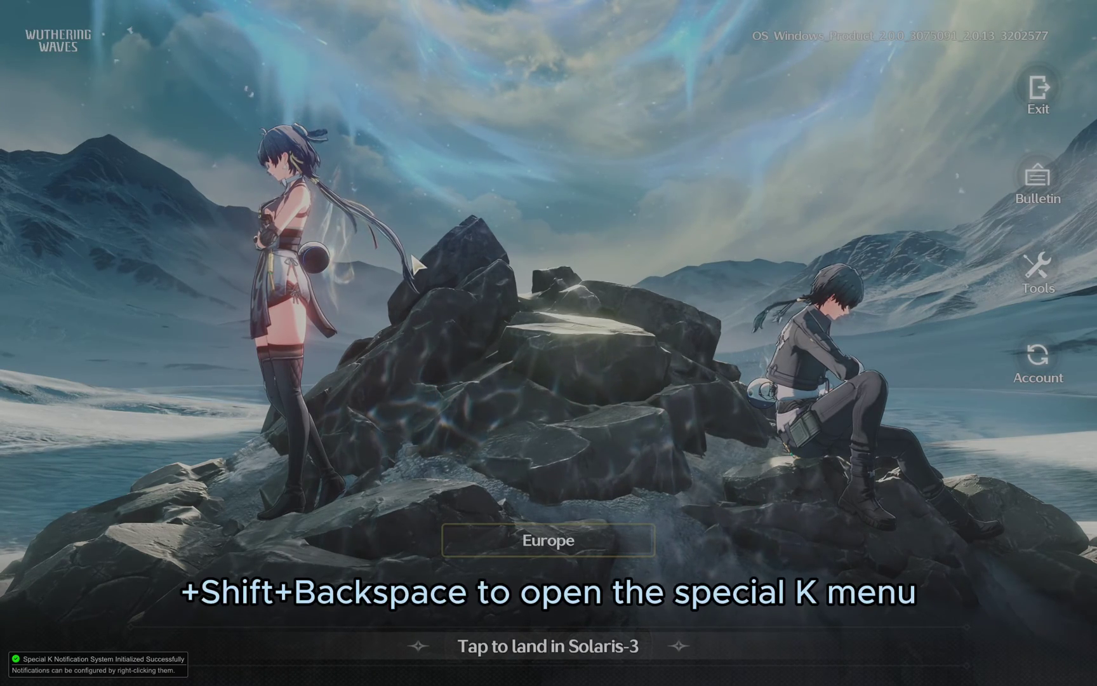
# In the in-game Special K panel, enable ReShade with Plug-In load order and load it now
pyautogui.hotkey('ctrl', 'shift', 'BackSpace')
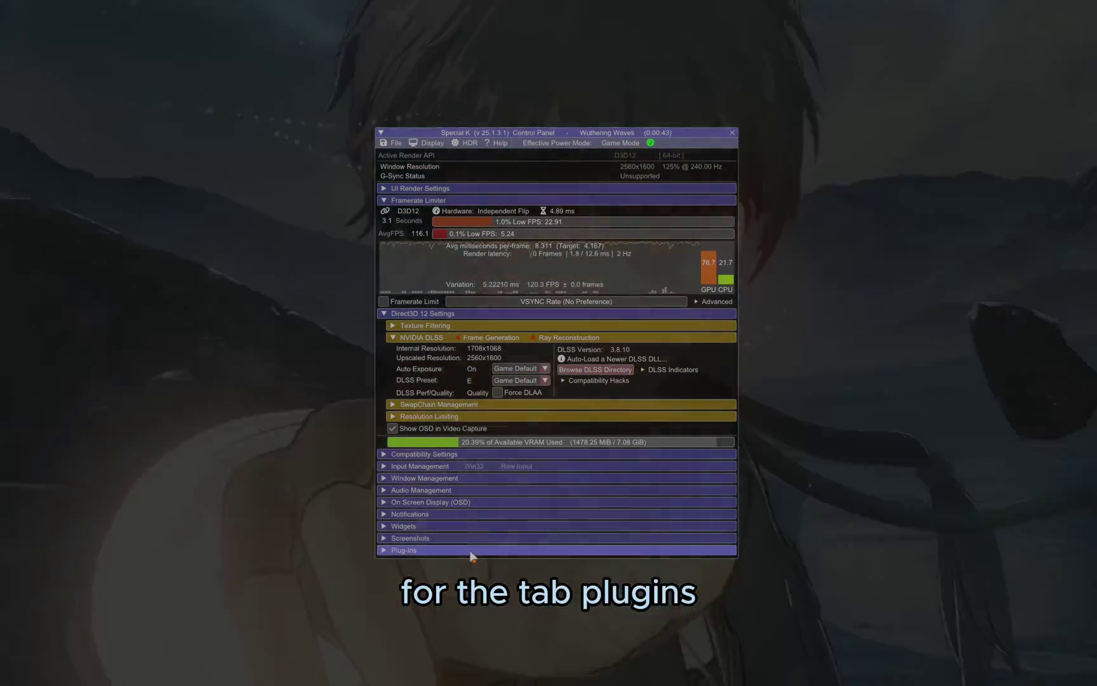
pyautogui.click(467, 549)
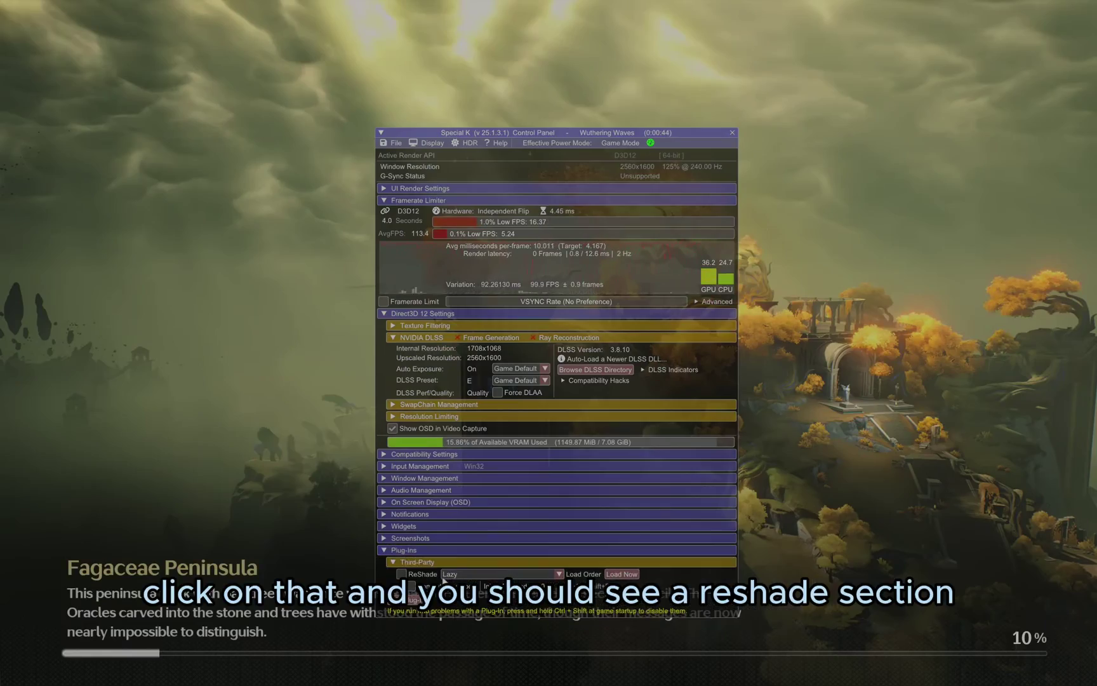
pyautogui.moveTo(580, 134); pyautogui.dragTo(577, 76)
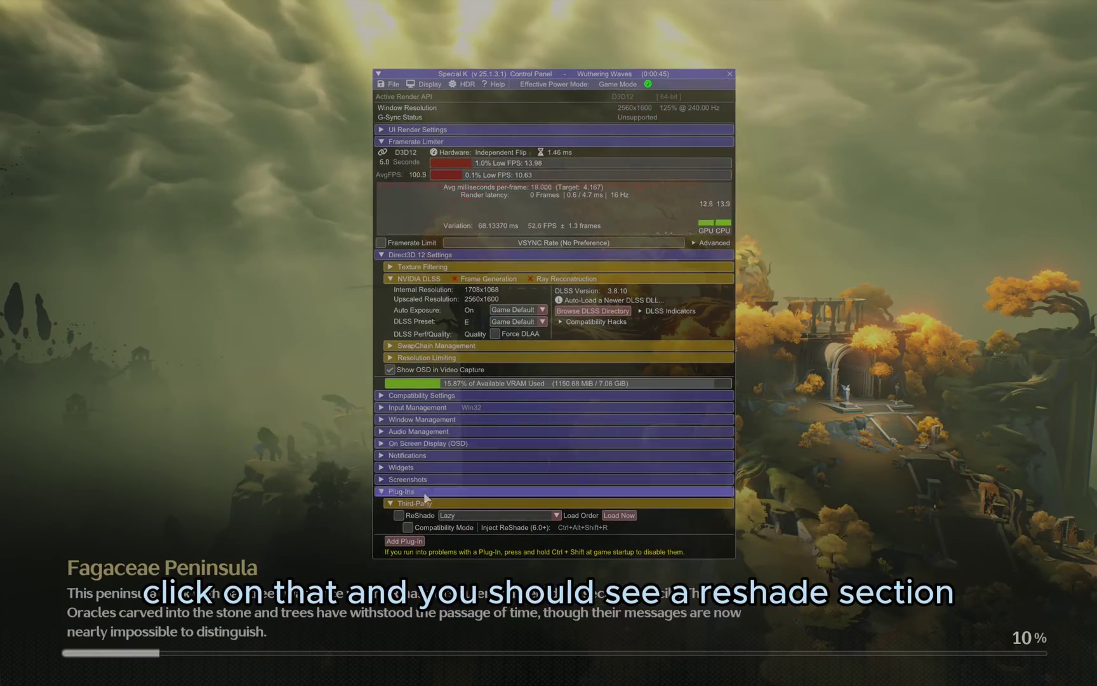
pyautogui.click(468, 516)
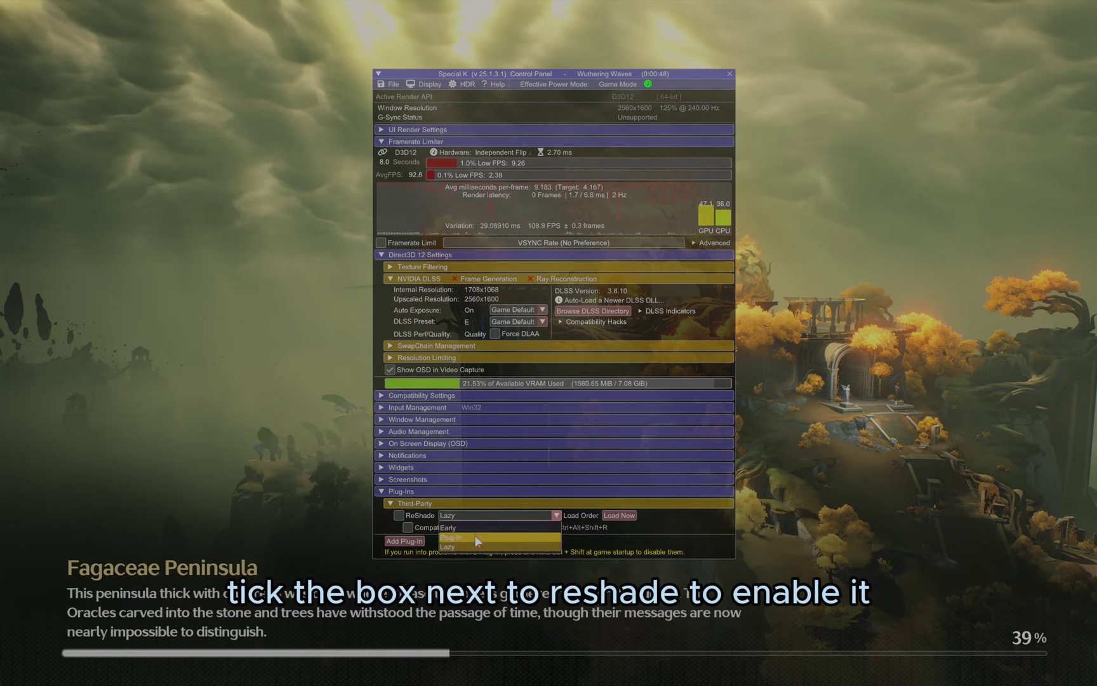
pyautogui.click(474, 546)
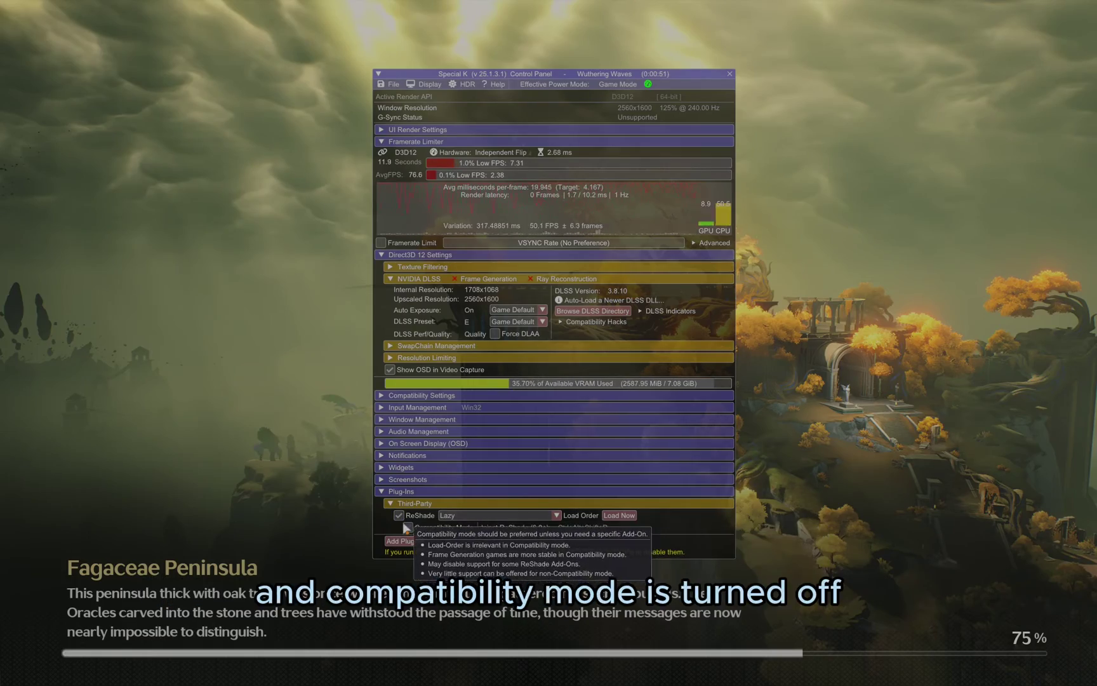
pyautogui.click(468, 515)
pyautogui.click(457, 528)
pyautogui.click(469, 516)
pyautogui.click(467, 537)
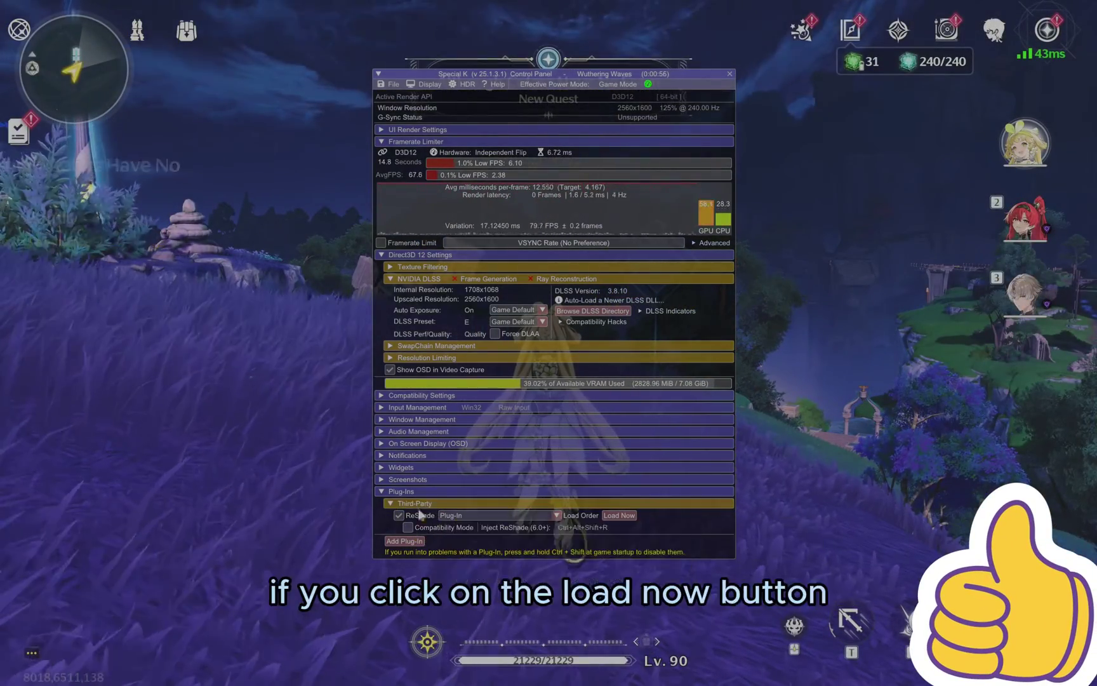
pyautogui.click(624, 517)
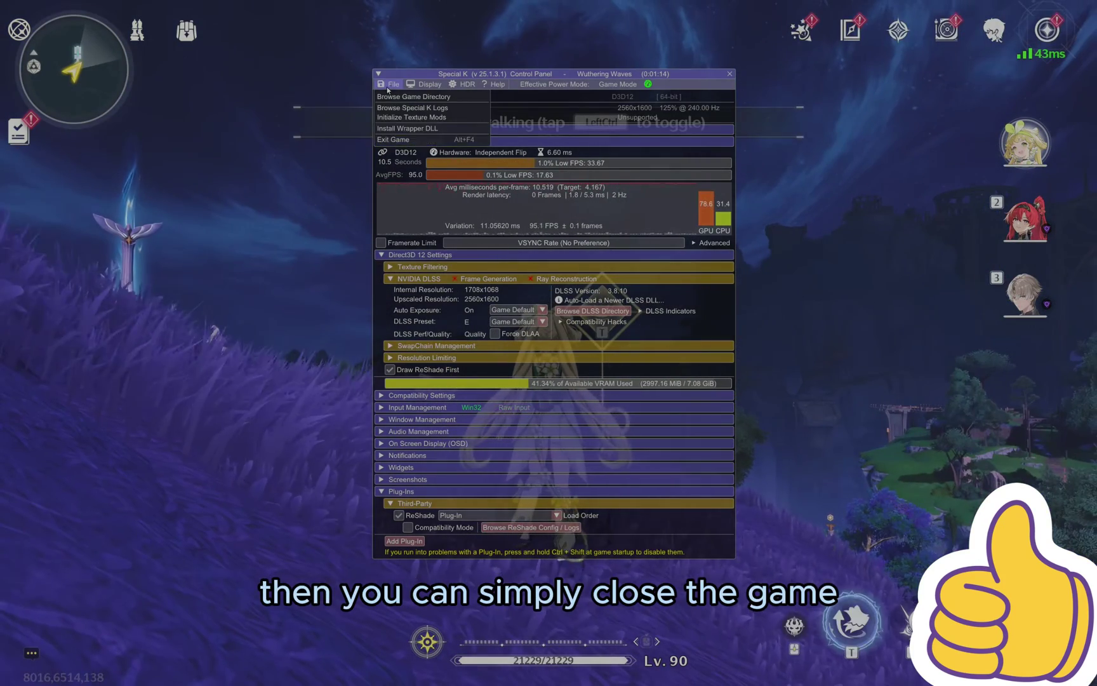
# Quit the game and open the Wuthering Waves profile folder from Special K, maximized
pyautogui.hotkey('alt', 'F4')
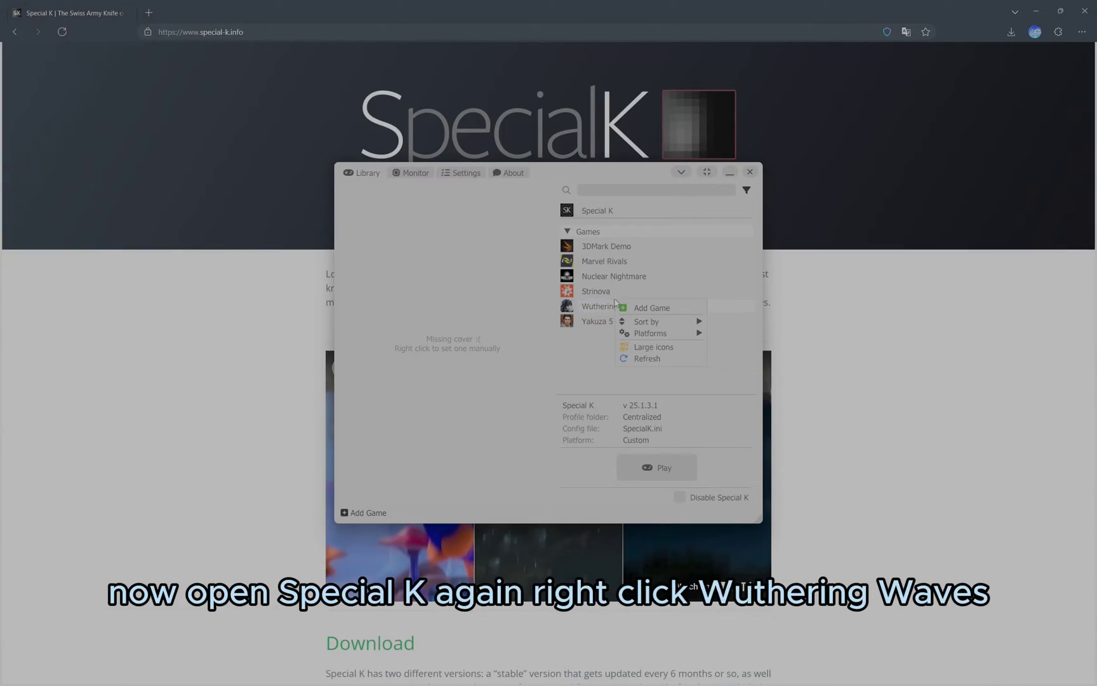
pyautogui.click(605, 307)
pyautogui.rightClick(604, 307)
pyautogui.moveTo(637, 342)
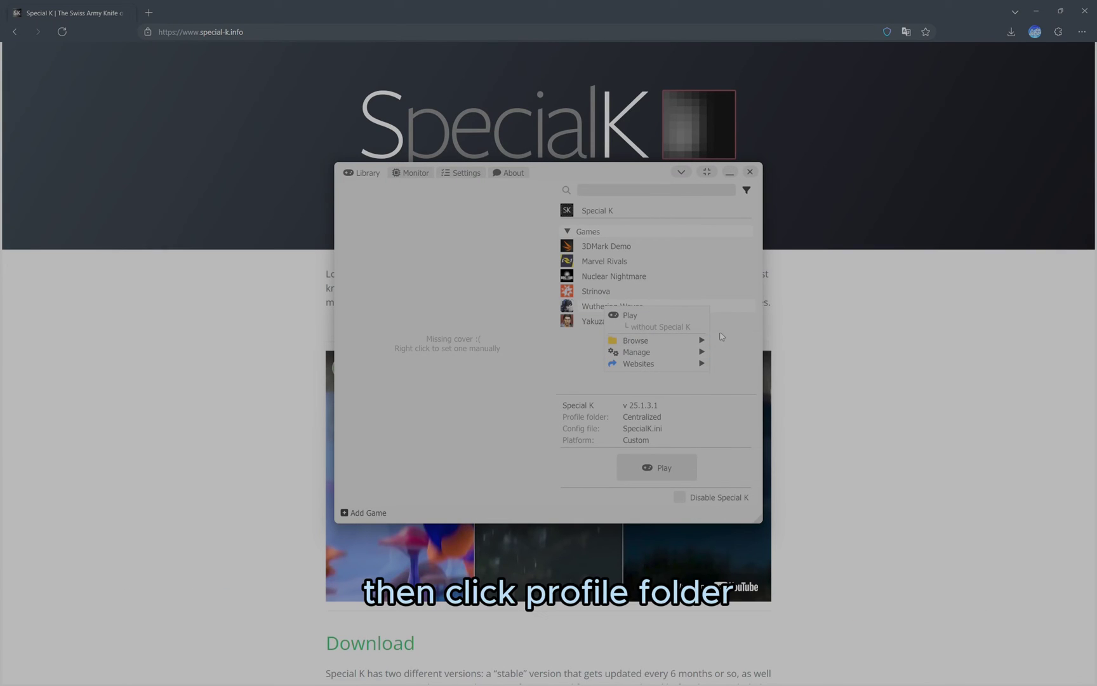
pyautogui.click(747, 352)
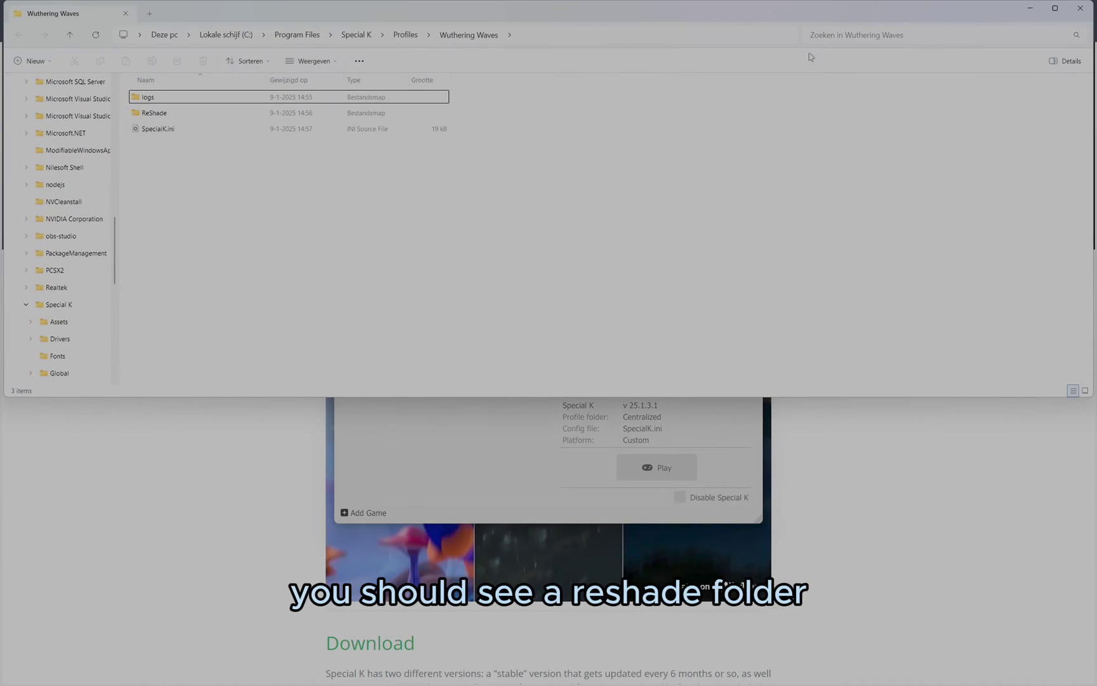
pyautogui.click(1057, 10)
# Copy renodx-unrealengine.addon64 from Downloads into the profile's ReShade\AddOns folder
pyautogui.doubleClick(229, 108)
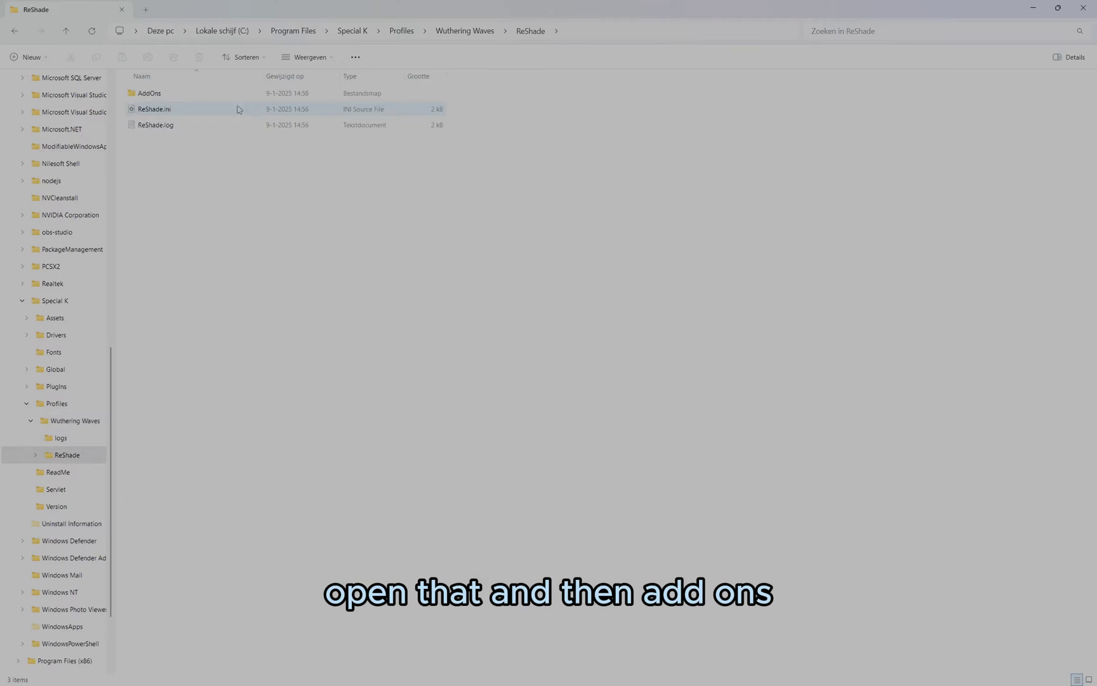
pyautogui.click(222, 94)
pyautogui.doubleClick(222, 94)
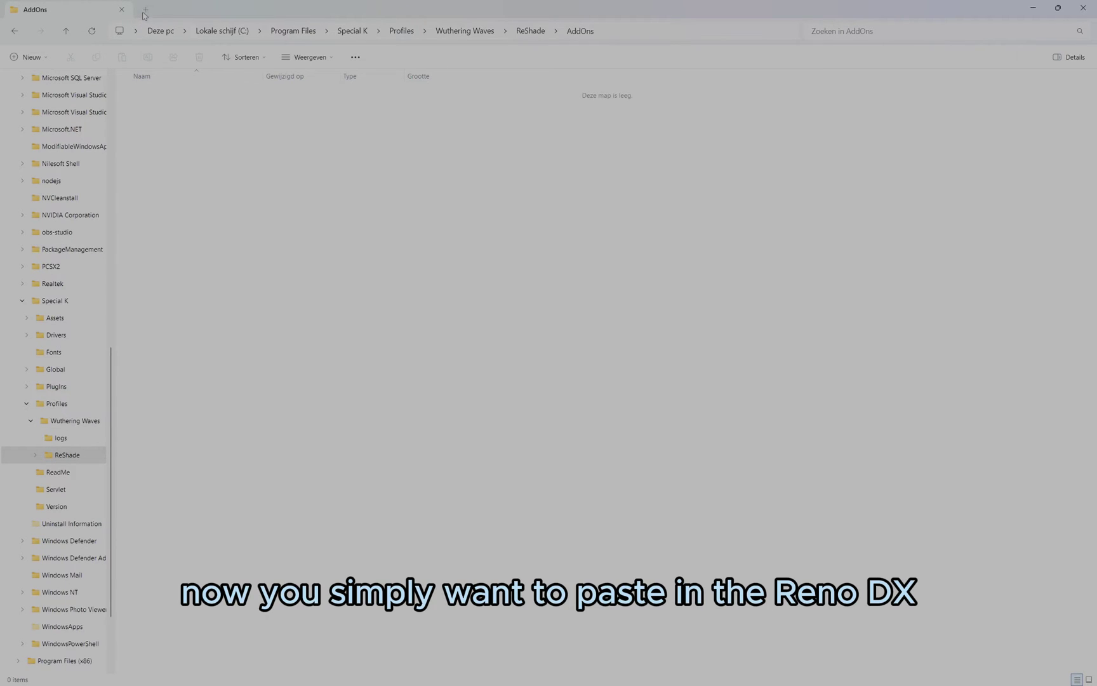
pyautogui.click(145, 10)
pyautogui.click(45, 132)
pyautogui.click(162, 124)
pyautogui.click(54, 8)
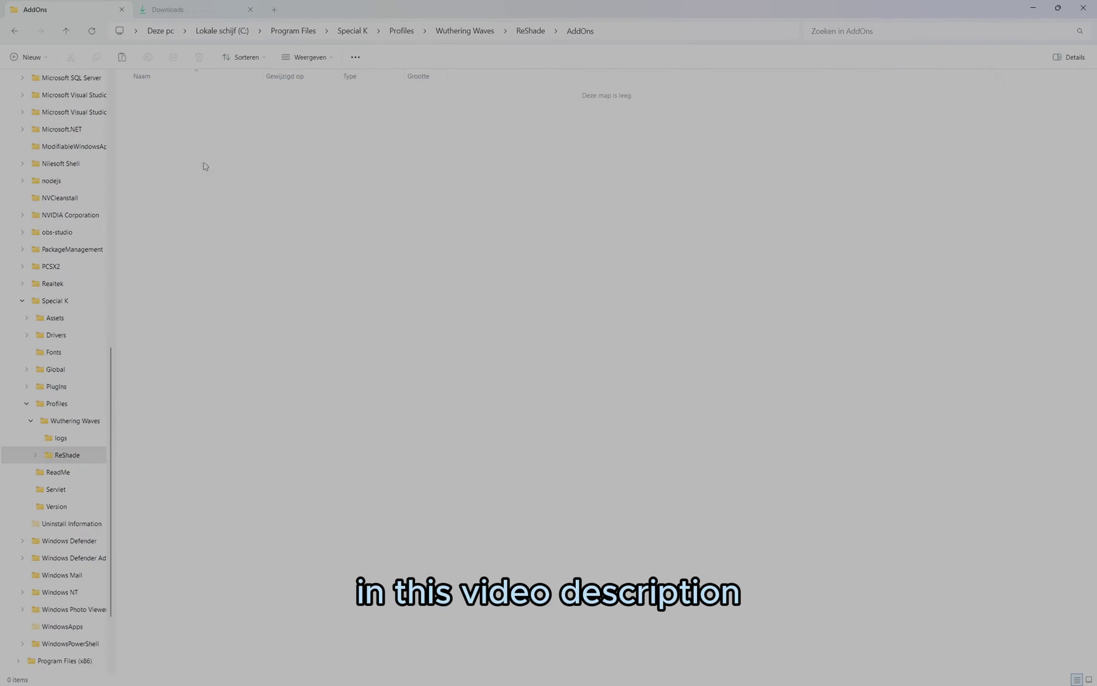
pyautogui.hotkey('ctrl', 'v')
pyautogui.click(554, 346)
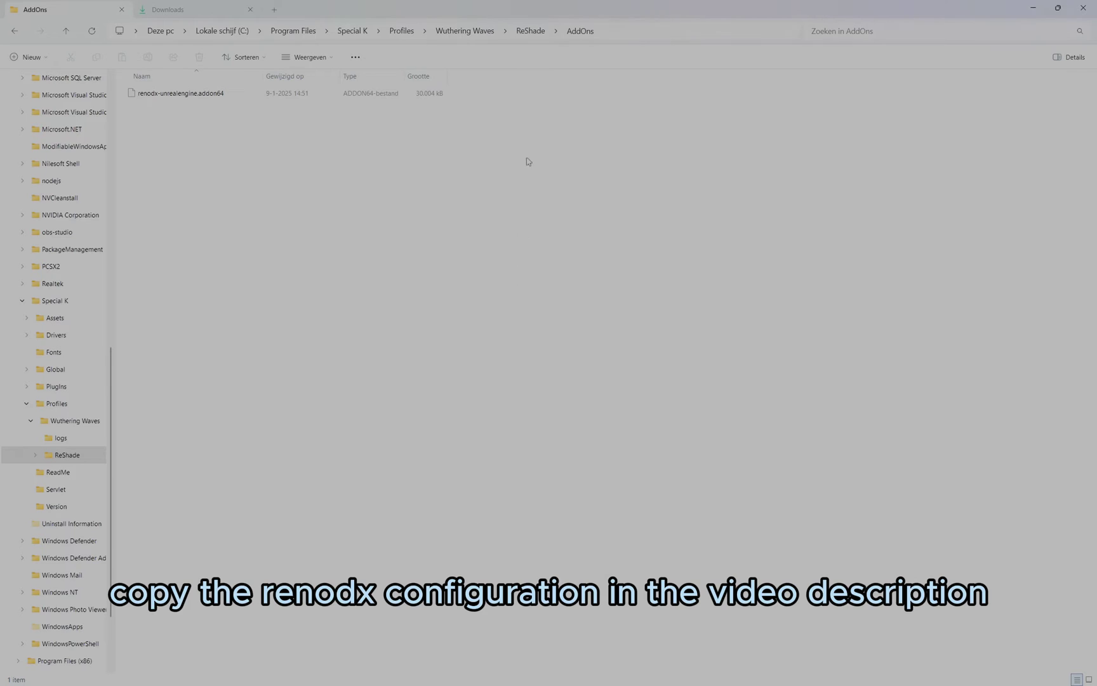
# Return to the ReShade folder and select ReShade.ini
pyautogui.click(533, 33)
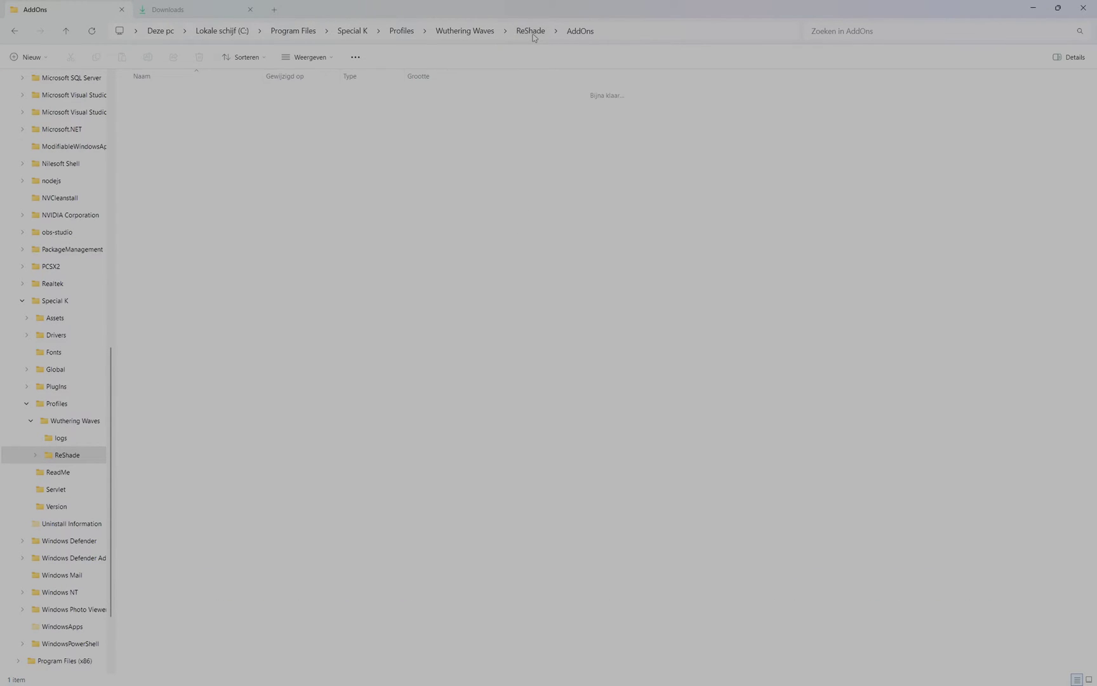
pyautogui.click(299, 263)
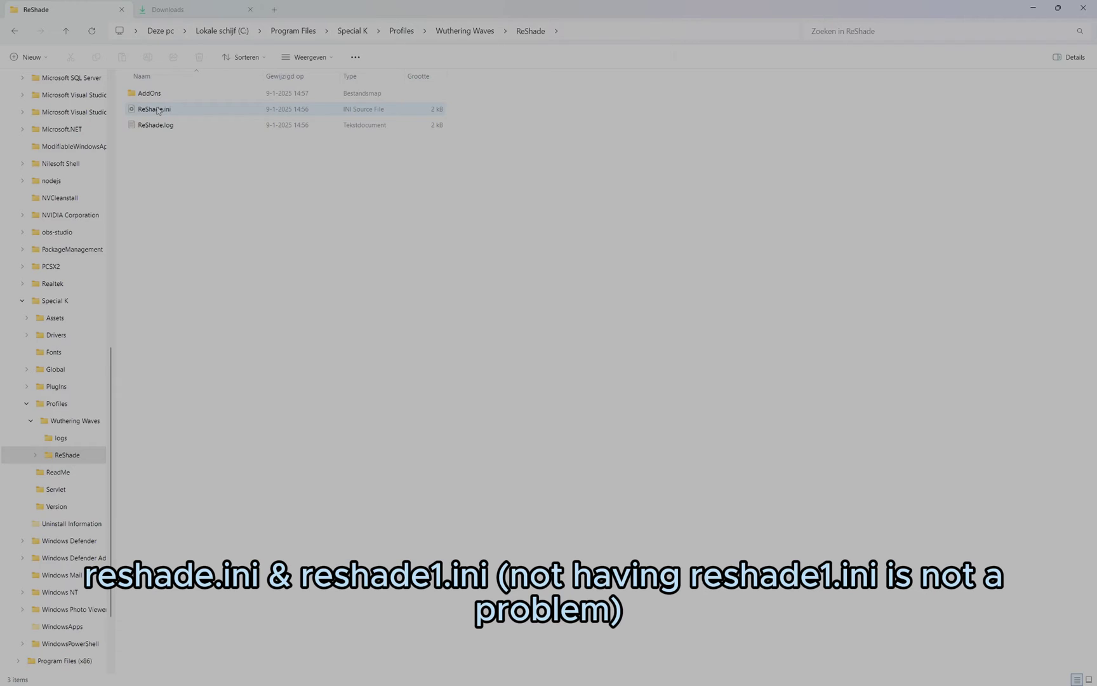
pyautogui.click(158, 112)
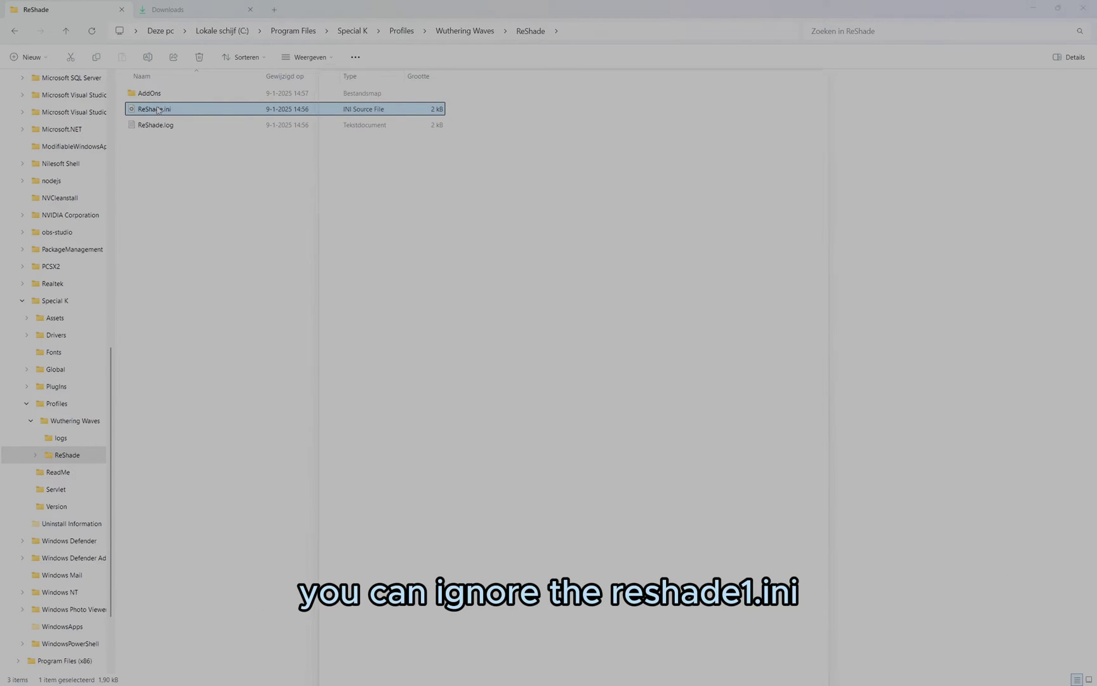
# Open ReShade.ini in a maximized VS Code window and scroll to its end
pyautogui.doubleClick(158, 111)
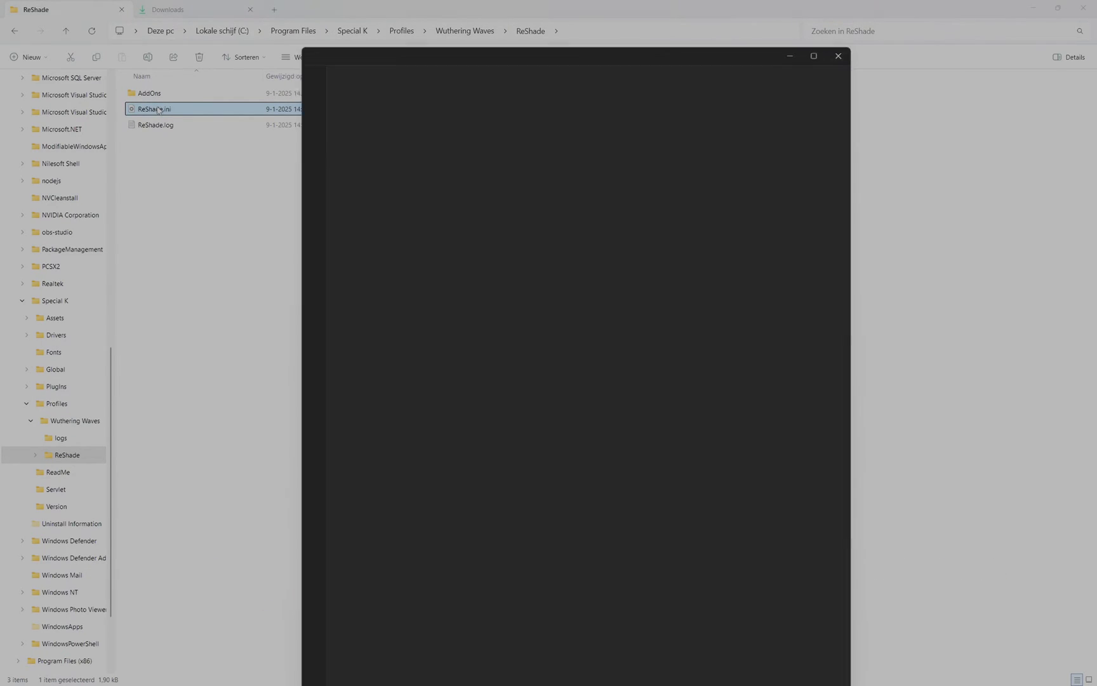
pyautogui.click(814, 55)
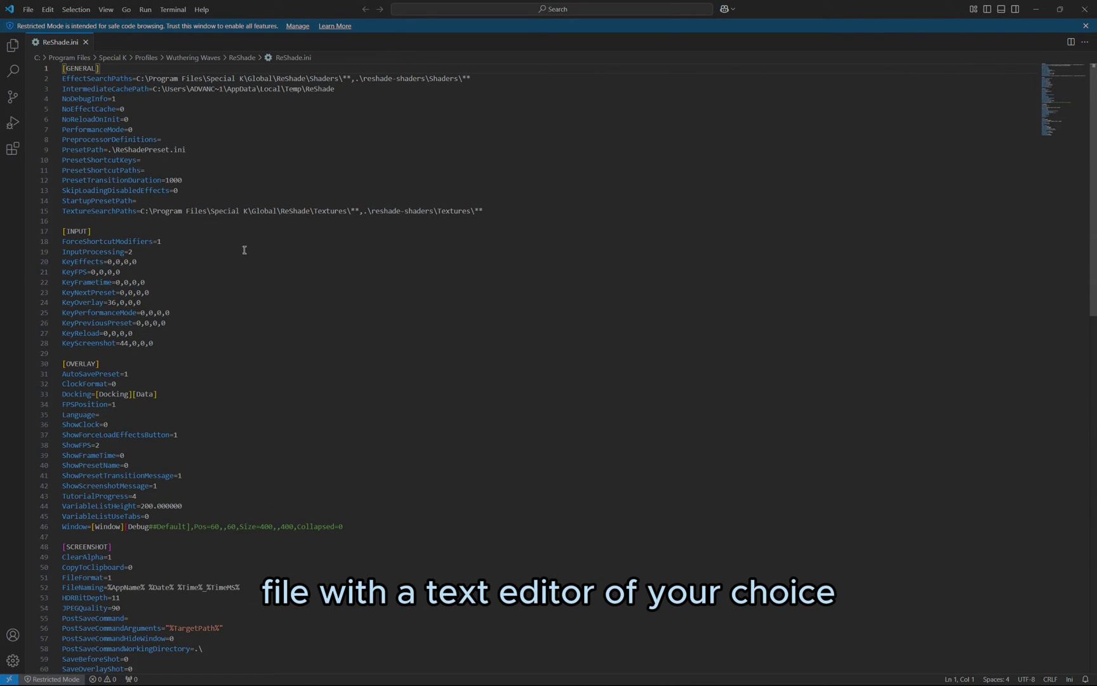
pyautogui.scroll(-12, 247, 225)
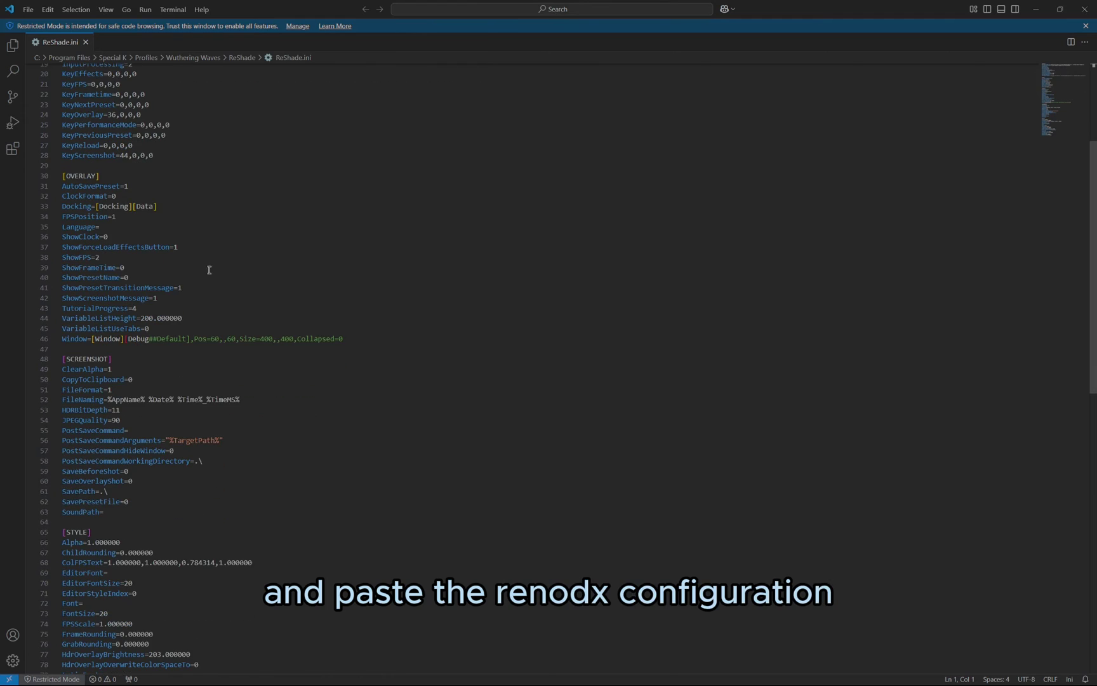
pyautogui.scroll(-3, 74, 474)
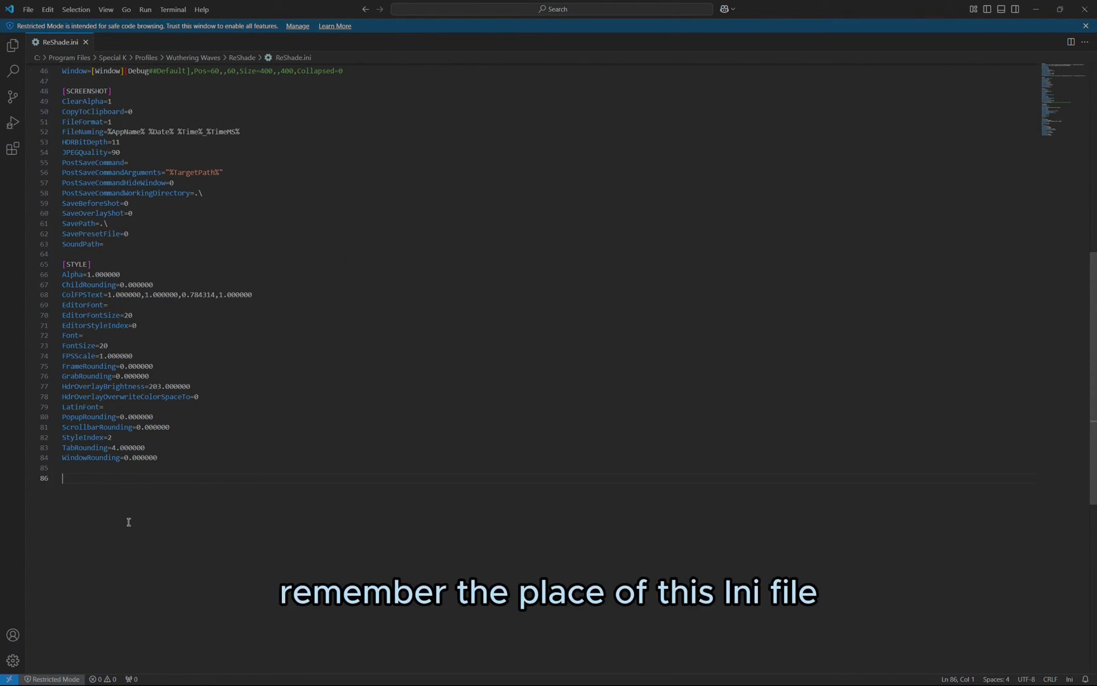
# Paste the [renodx] and [renodx-preset1] sections at the end and select the ToneMapPeakNits value
pyautogui.write('[renodx] SettingsMode=2 Upgrade_B10G10R10A2_UNORM=0 Upgrade_B8G8R8A8_TYPELESS=0 Upgrade_B8G8R8A8_UNORM=0 Upgrade_B8G8R8A8_UNORM_SRGB=0 Upgrade_R10G10B10A2_TYPELESS=0 Upgrade_R10G10B10A2_UNORM=1 Upgrade_R11G11B10_FLOAT=0 Upgrade_R16G16B16A16_TYPELESS=0 Upgrade_R8G8B8A8_SNORM=0 Upgrade_R8G8B8A8_TYPELESS=1 Upgrade_R8G8B8A8_UNORM=0 Upgrade_R8G8B8A8_UNORM_SRGB=0 Upgrade_SwapChainCompatibility=0  [renodx-preset1] ColorGradeBlowout=35 ColorGradeColorSpace=0 ColorGradeContrast=47 ColorGradeExposure=1 ColorGradeFlare=0 ColorGradeHighlights=70 ColorGradeSaturation=53 ColorGradeShadows=51 ToneMapGameNits=203 ToneMapGammaCorrection=2 ToneMapHueCorrection=100 ToneMapHueCorrectionMethod=0 ToneMapHueProcessor=1 ToneMapPeakNits=1000 ToneMapPerChannel=1 ToneMapType=1 ToneMapUINits=203')
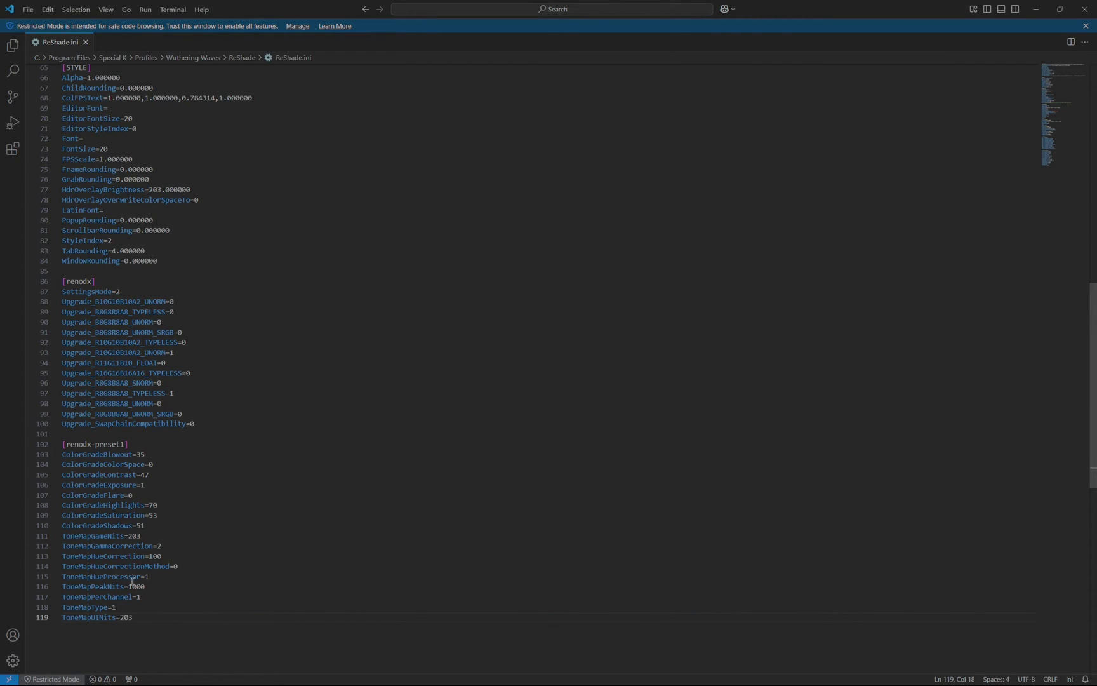
pyautogui.moveTo(61, 586)
pyautogui.mouseDown()
pyautogui.moveTo(110, 588)
pyautogui.moveTo(73, 585)
pyautogui.mouseUp()
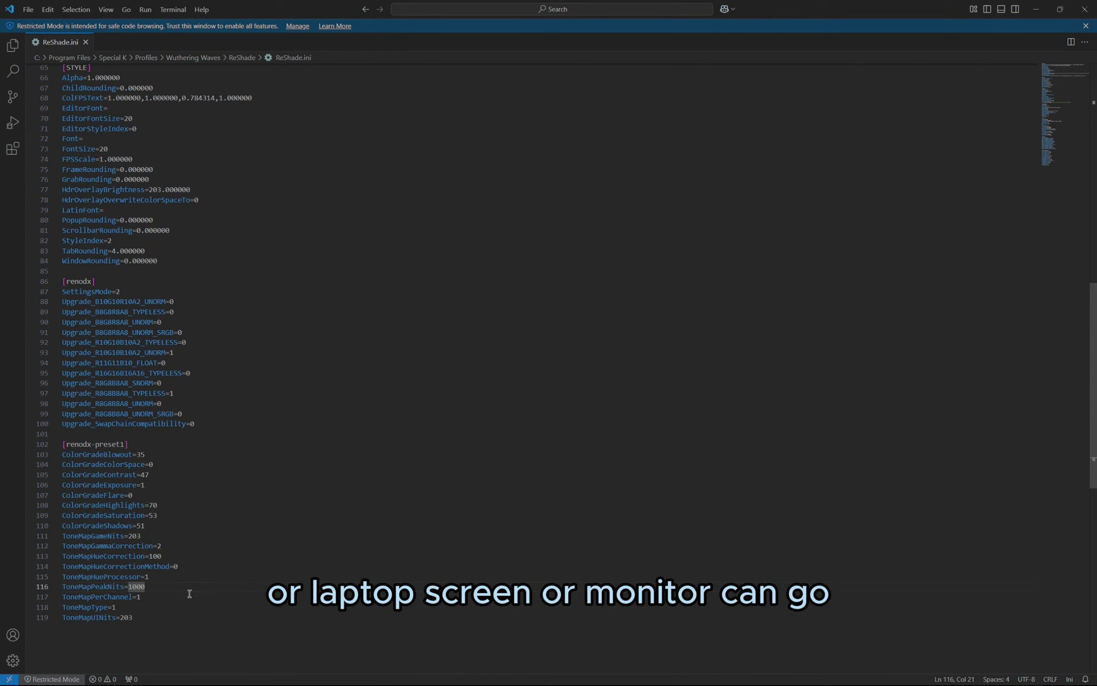
pyautogui.press('super')
# Search 'beeldscherm' and open the advanced display information showing the 1,100-nit peak brightness
pyautogui.write('beeldscherminstellingen')
pyautogui.press('Return')
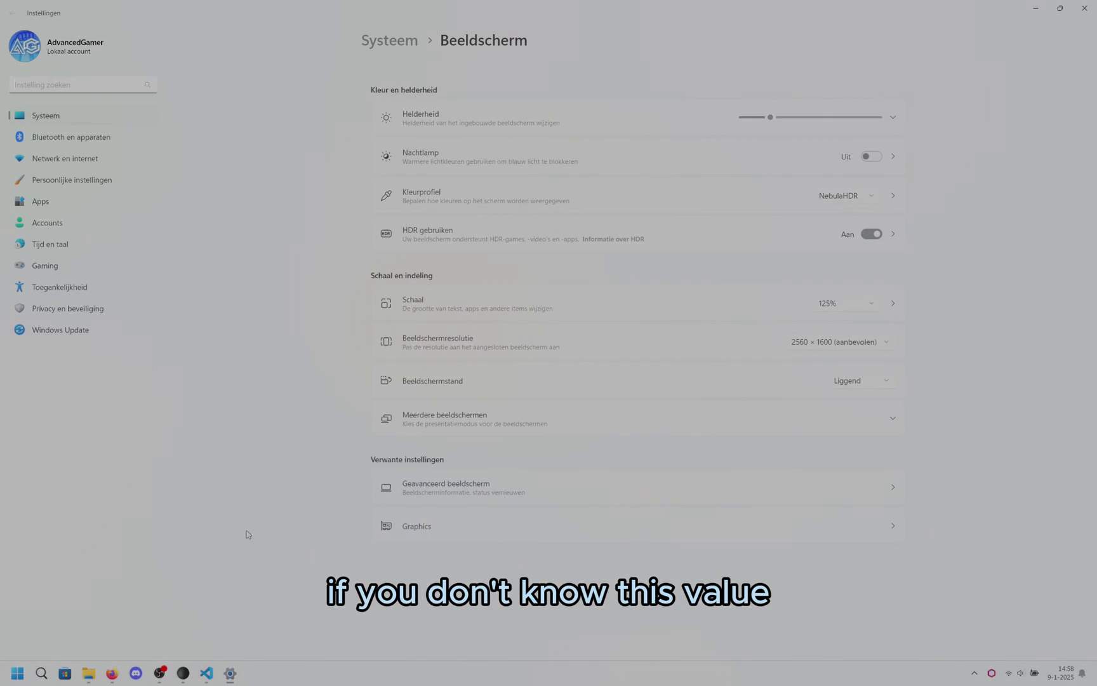
pyautogui.click(406, 526)
pyautogui.hotkey('alt', 'Left')
pyautogui.click(406, 489)
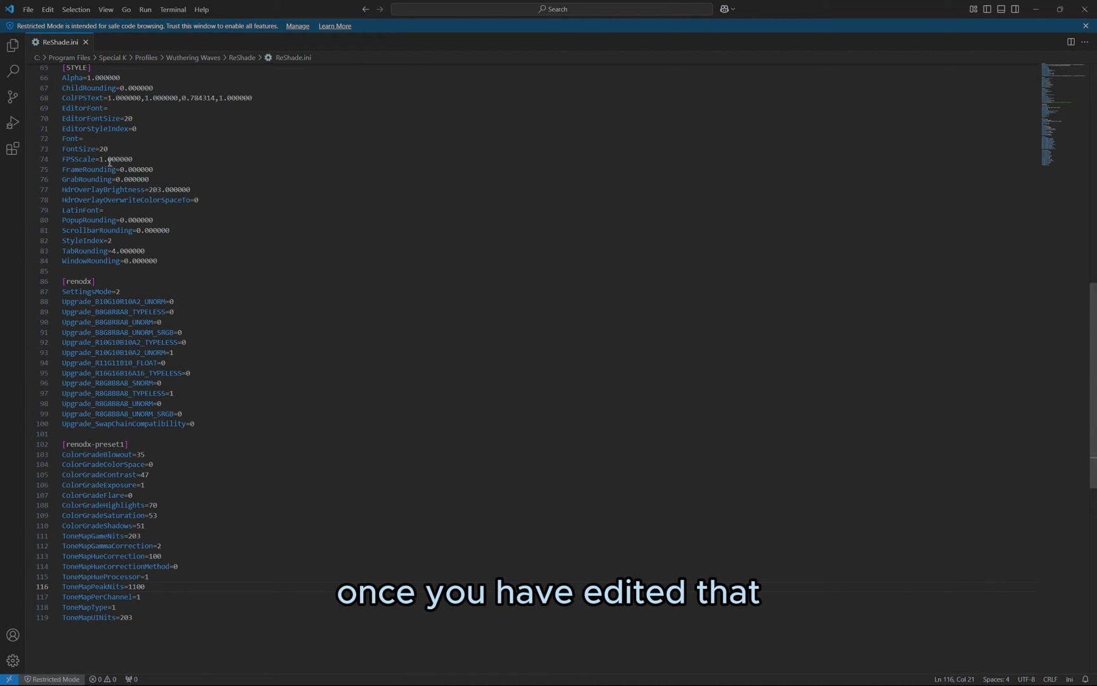
# Save ReShade.ini from VS Code's File menu and relaunch Wuthering Waves through Special K
pyautogui.click(28, 10)
pyautogui.click(74, 194)
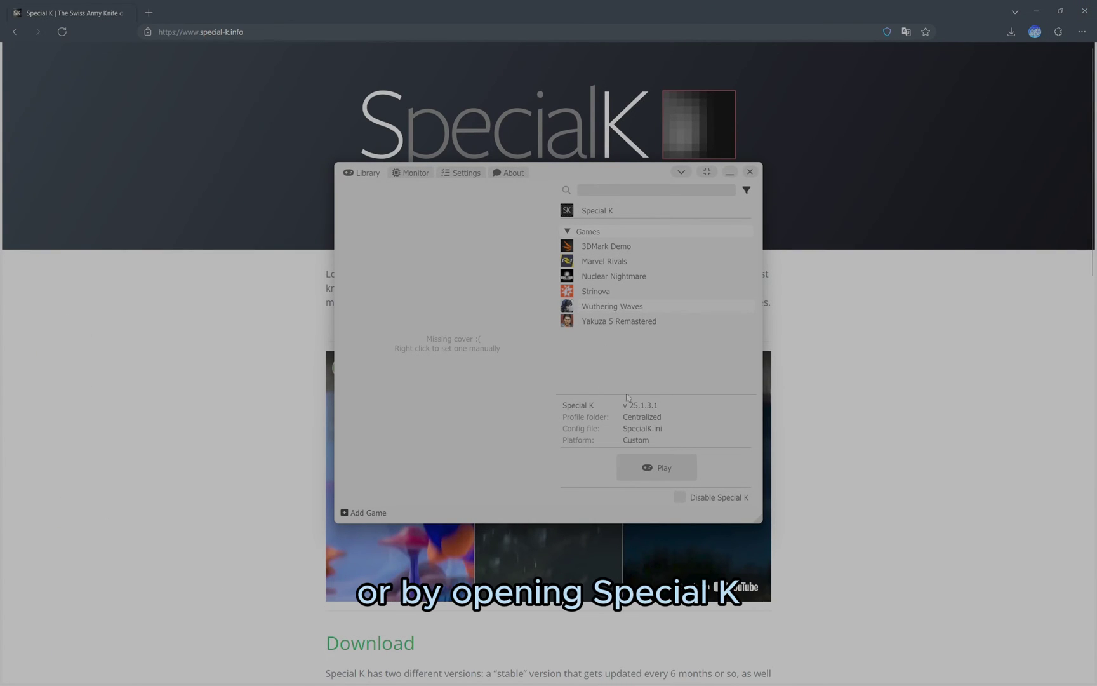
pyautogui.click(648, 469)
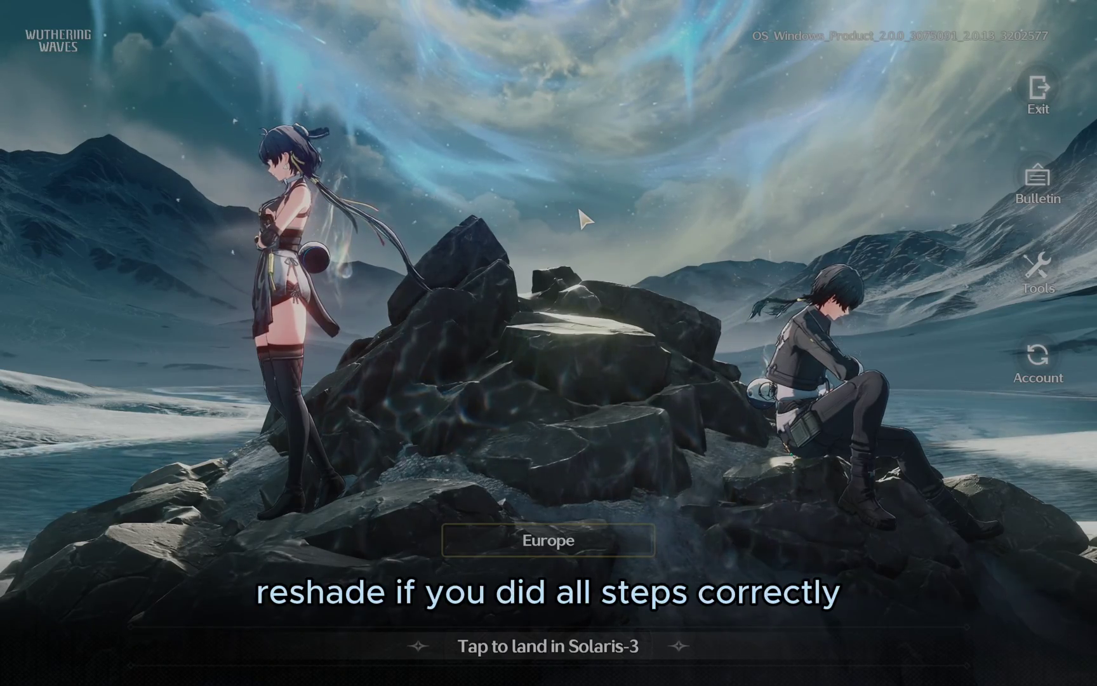
# In ReShade's RenoDX settings, set Peak Brightness to 1028 and Game Brightness to 40, and raise UI Brightness
pyautogui.press('Home')
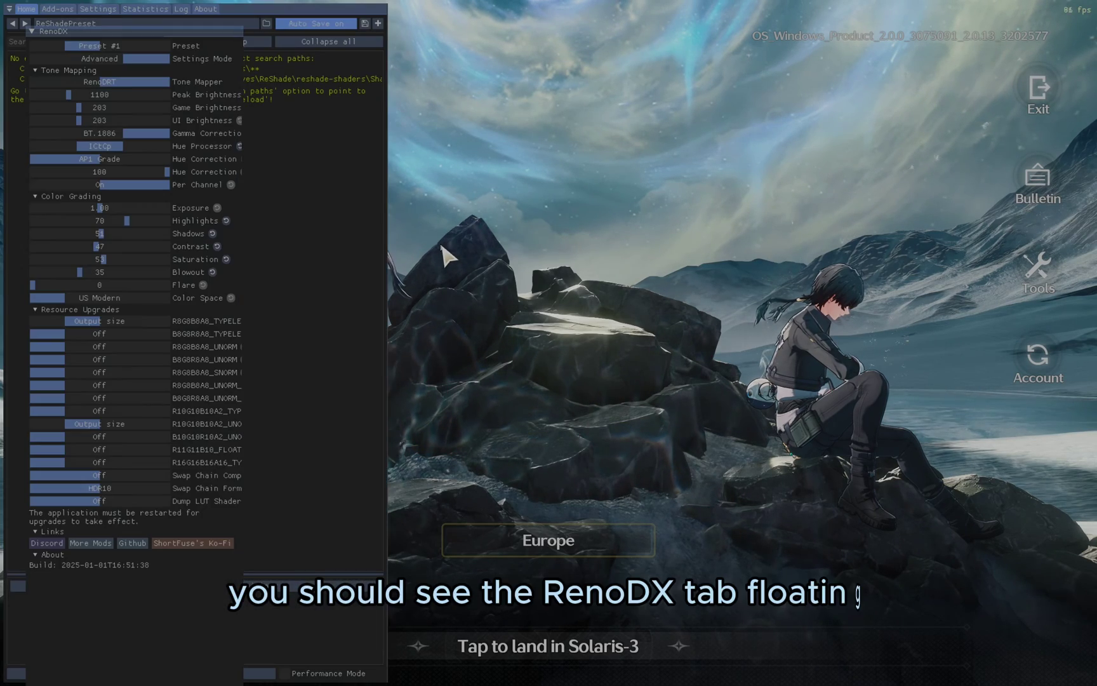
pyautogui.moveTo(49, 32); pyautogui.dragTo(213, 17)
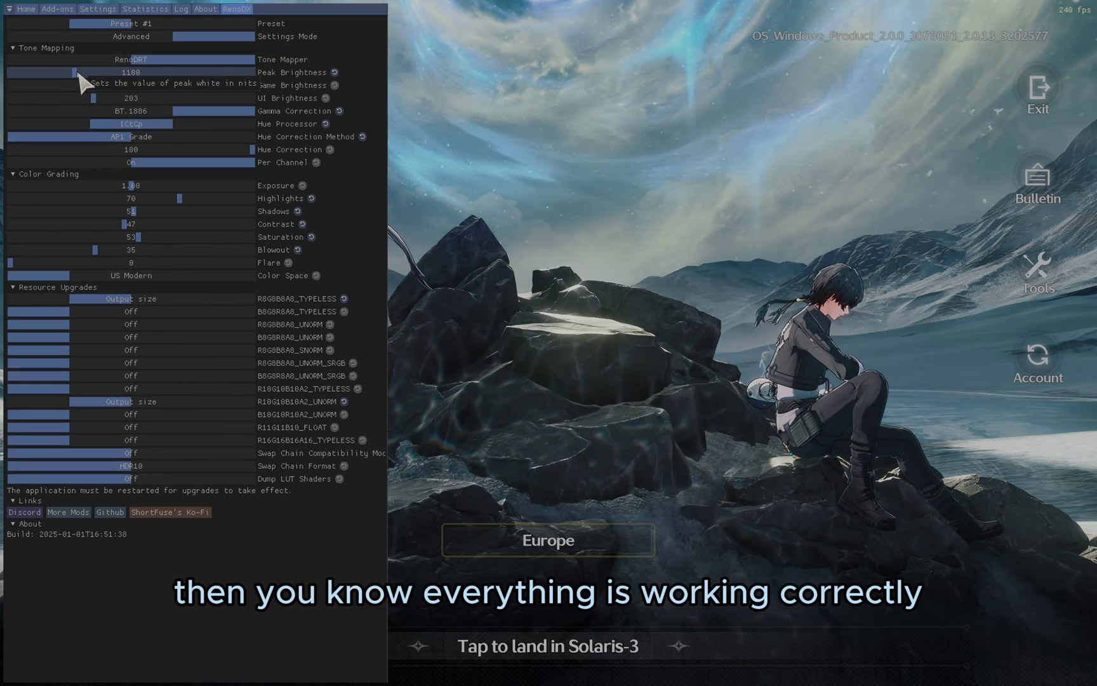
pyautogui.moveTo(78, 71)
pyautogui.mouseDown()
pyautogui.moveTo(25, 73)
pyautogui.moveTo(8, 93)
pyautogui.moveTo(63, 57)
pyautogui.moveTo(88, 71)
pyautogui.mouseUp()
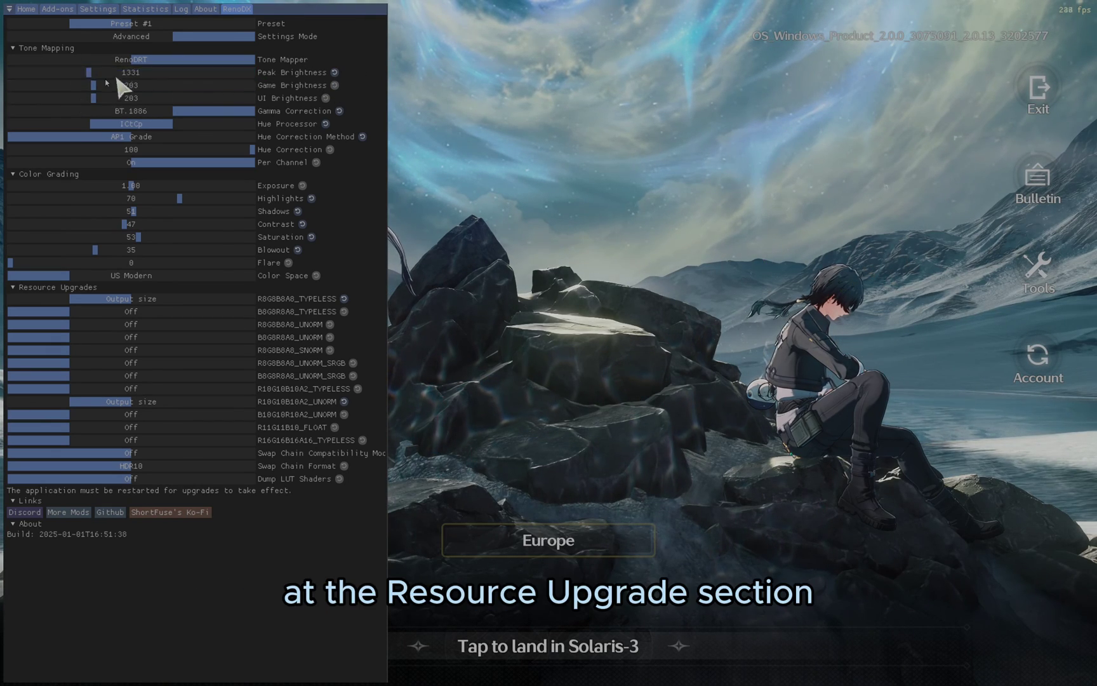
pyautogui.click(124, 72)
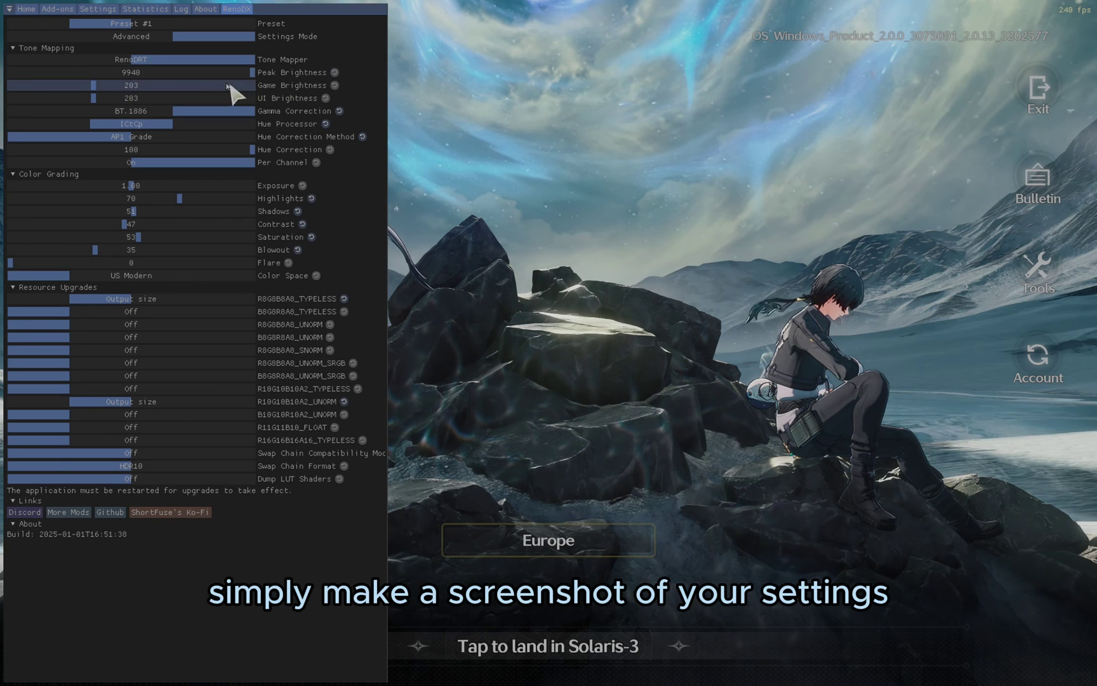
pyautogui.click(253, 72)
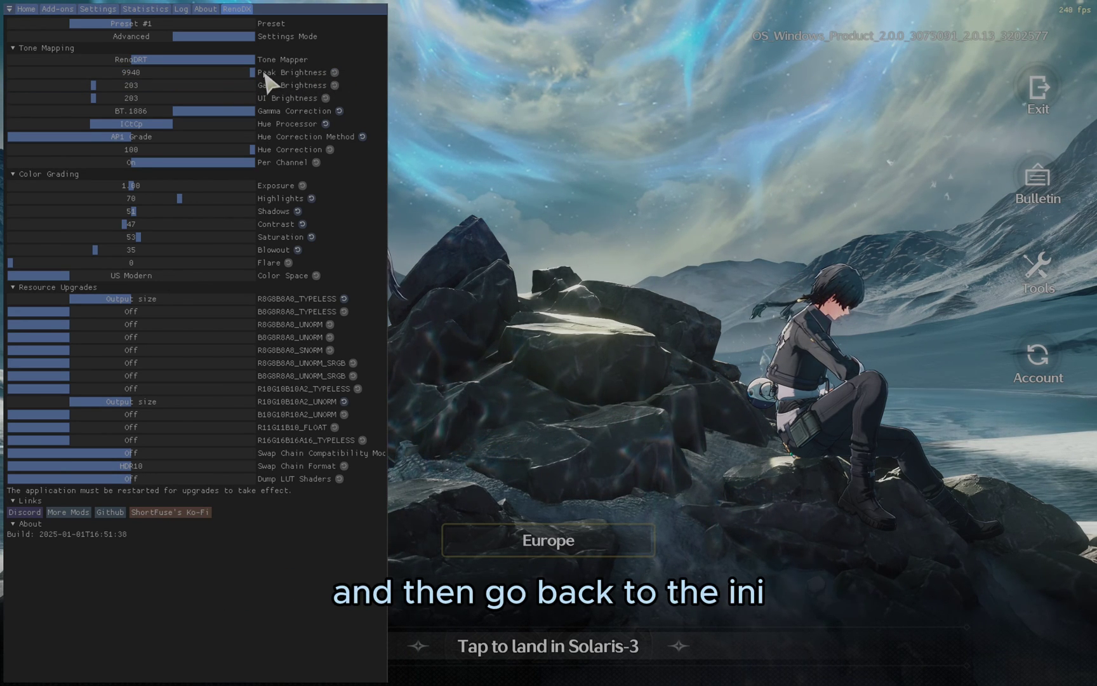
pyautogui.moveTo(253, 72); pyautogui.dragTo(436, 103)
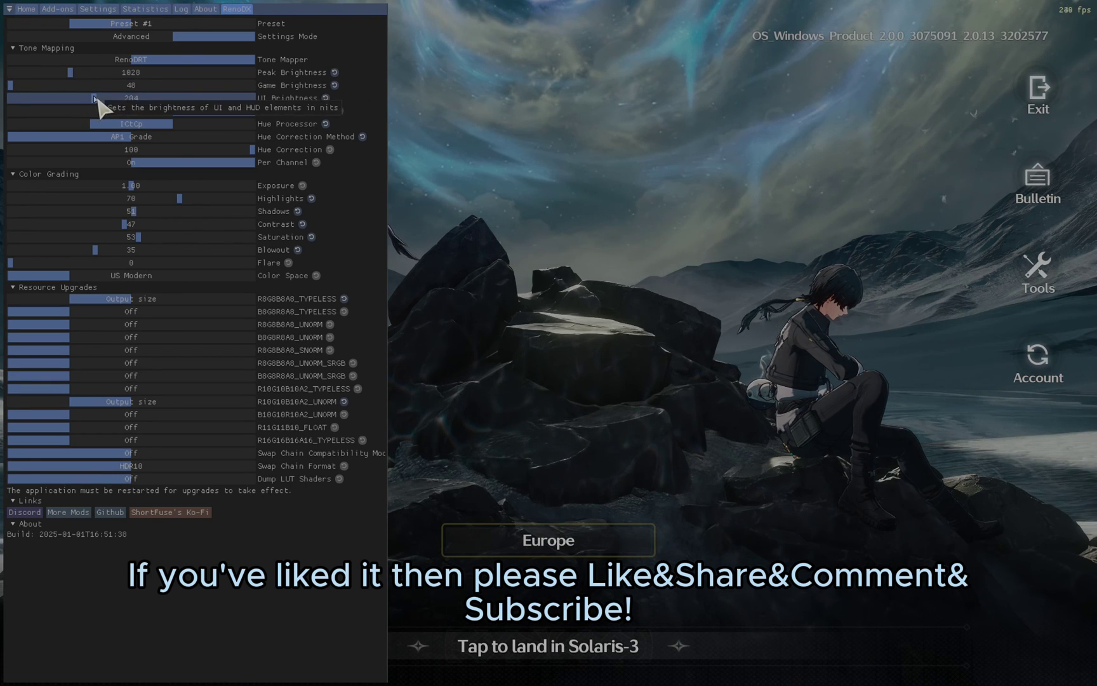
pyautogui.moveTo(98, 97); pyautogui.dragTo(267, 108)
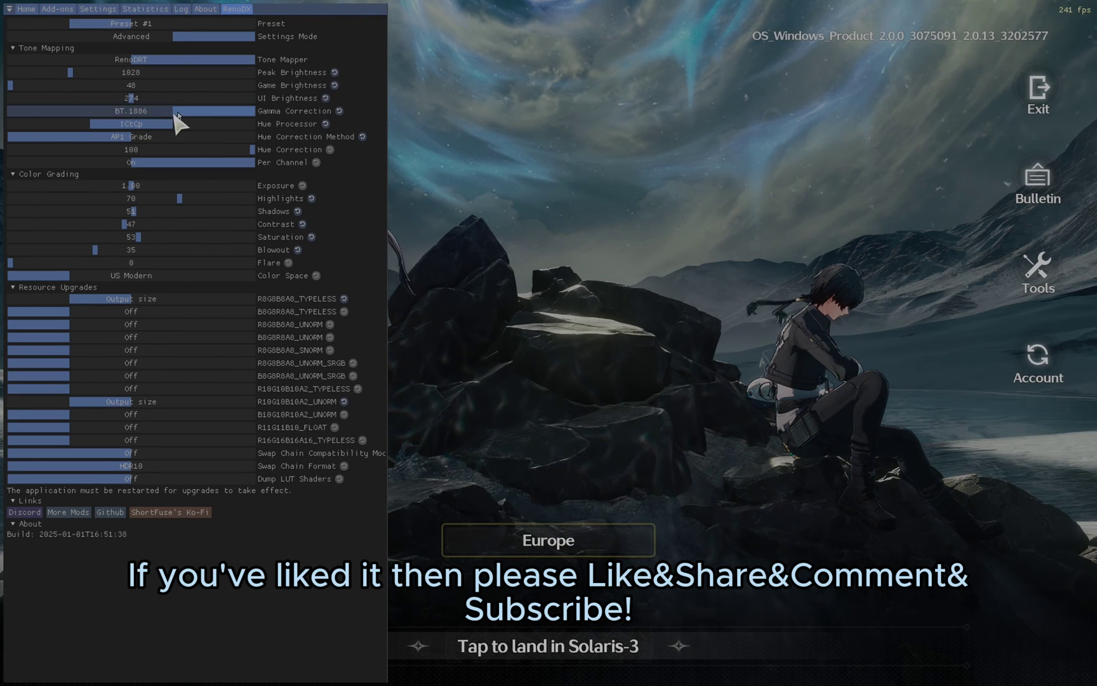